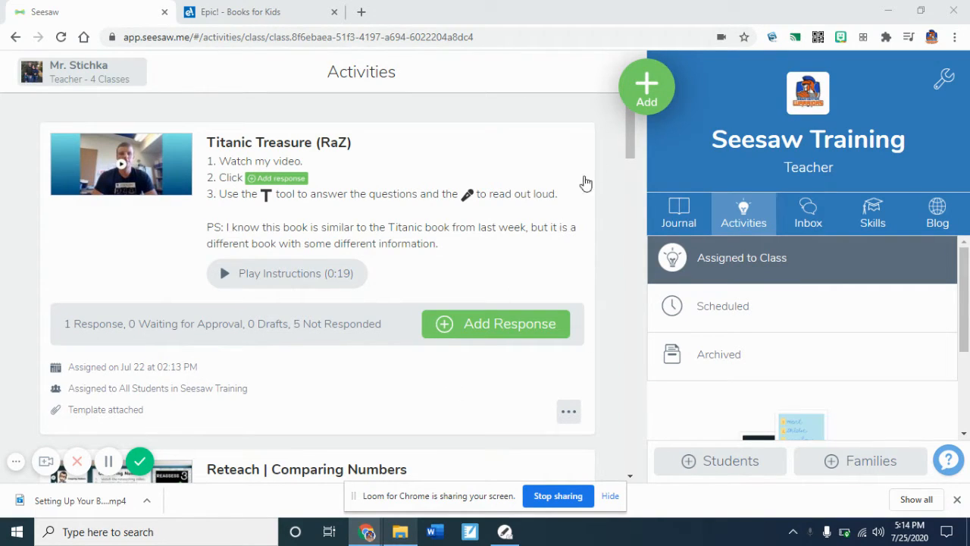
# - Create a new activity in My Library and name it "Orcas | Read and Respond"
pyautogui.moveTo(643, 98)
pyautogui.click(543, 156)
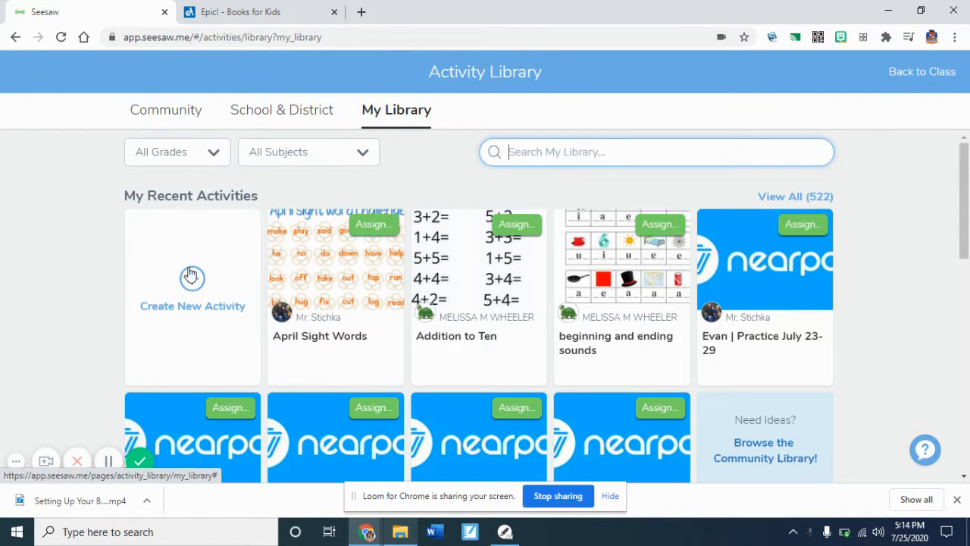
pyautogui.click(208, 341)
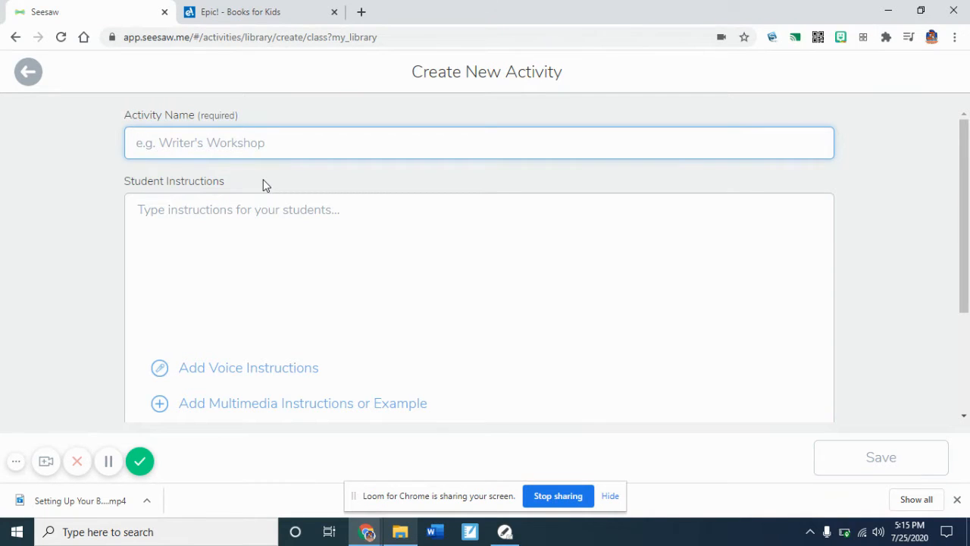
pyautogui.click(237, 144)
pyautogui.write('O')
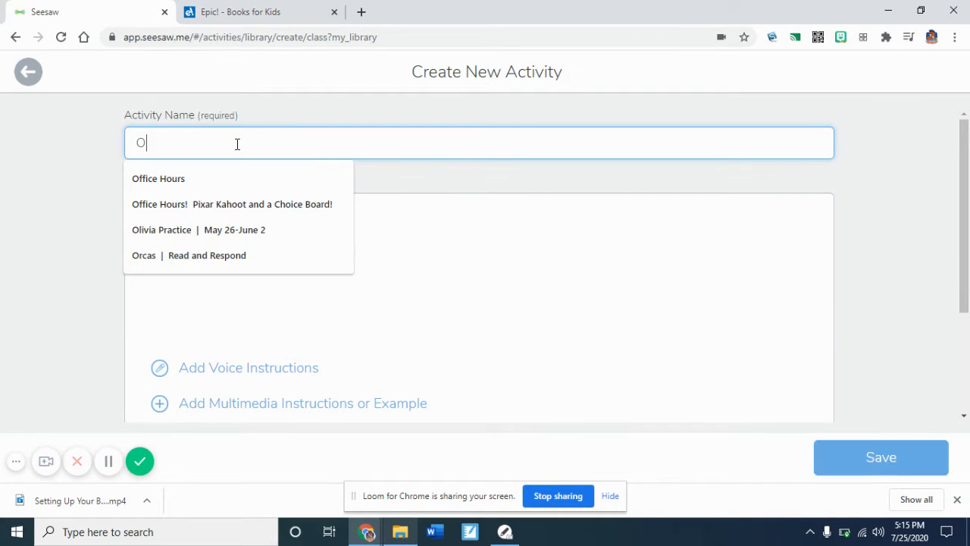
pyautogui.write('racas | Read and')
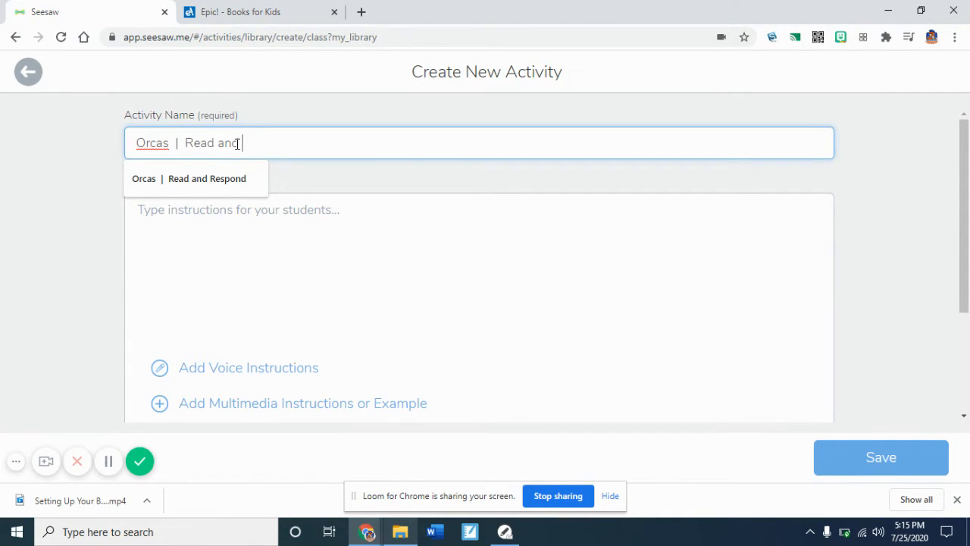
pyautogui.write('ond')
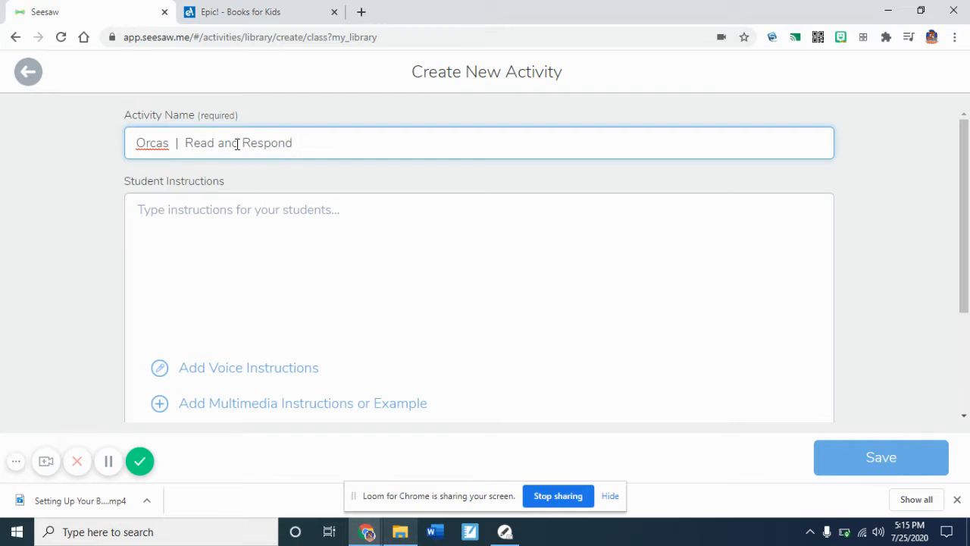
# - Upload the "Main Topic and Paragraphs" file from the computer's Graphic Organizers folder as the template for student responses
pyautogui.click(288, 256)
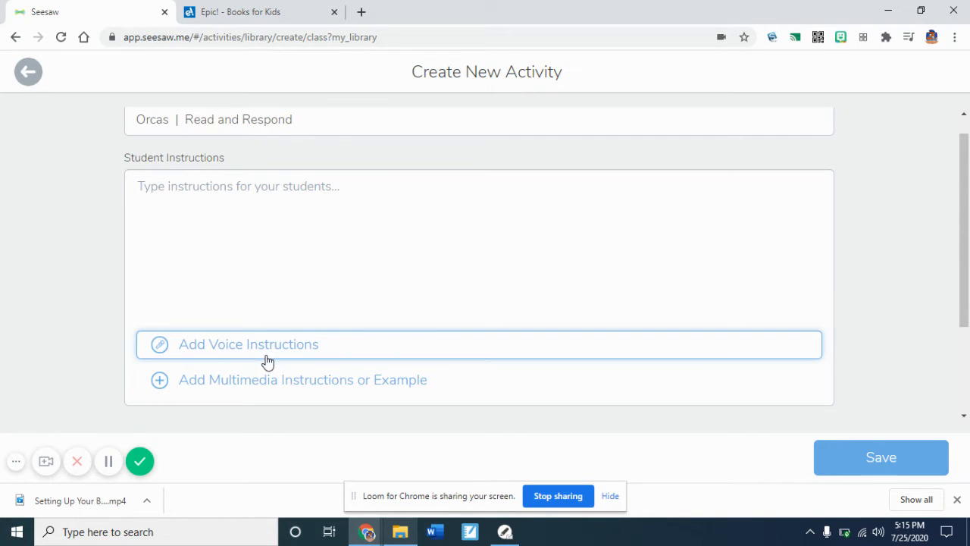
pyautogui.scroll(-3, 267, 362)
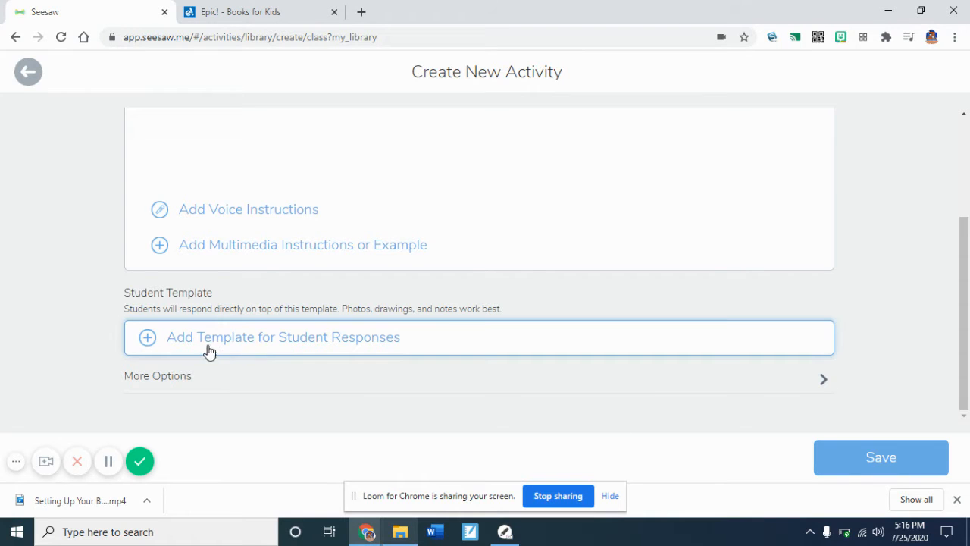
pyautogui.click(293, 354)
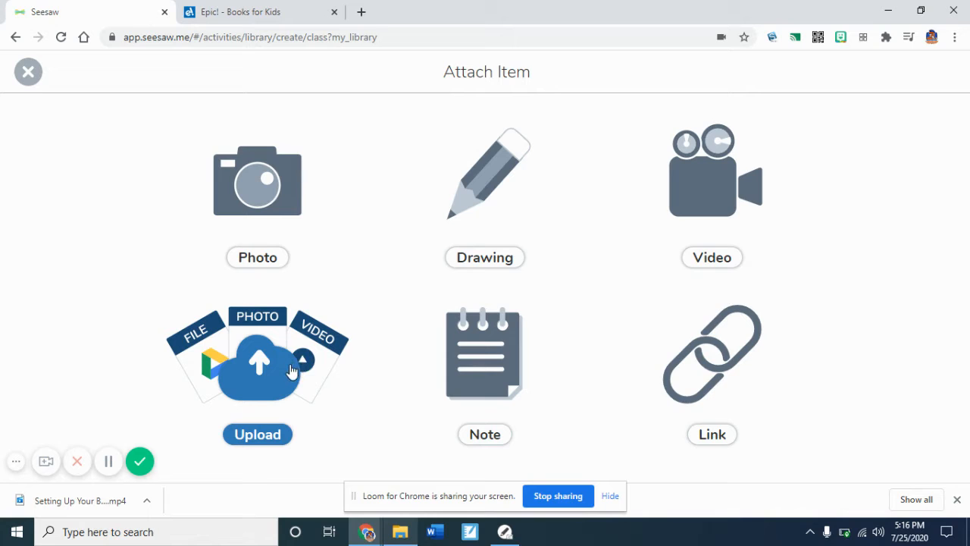
pyautogui.click(260, 401)
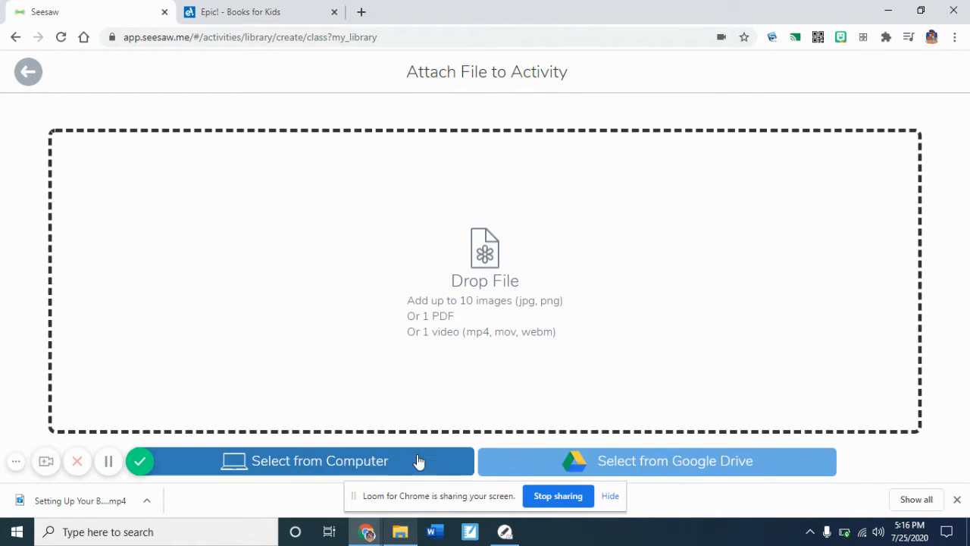
pyautogui.click(380, 448)
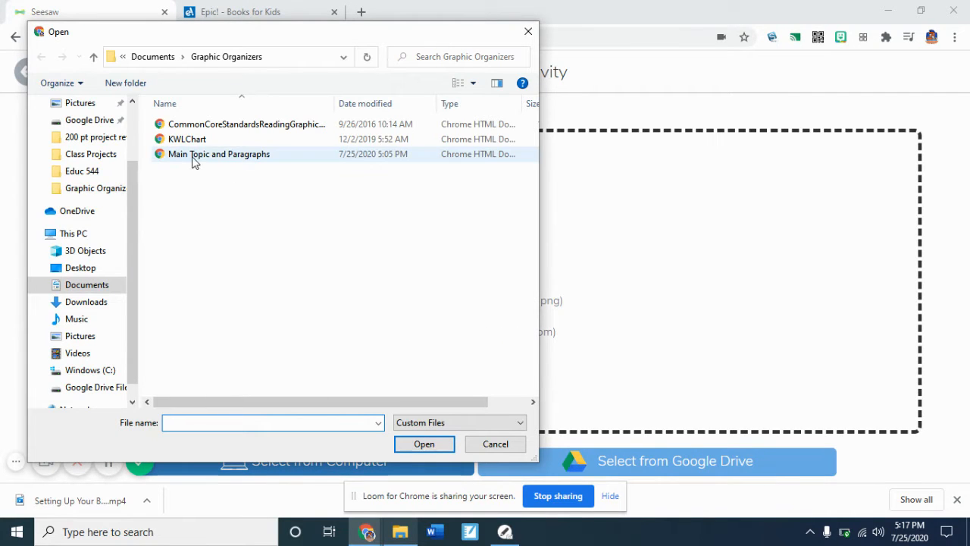
pyautogui.doubleClick(182, 157)
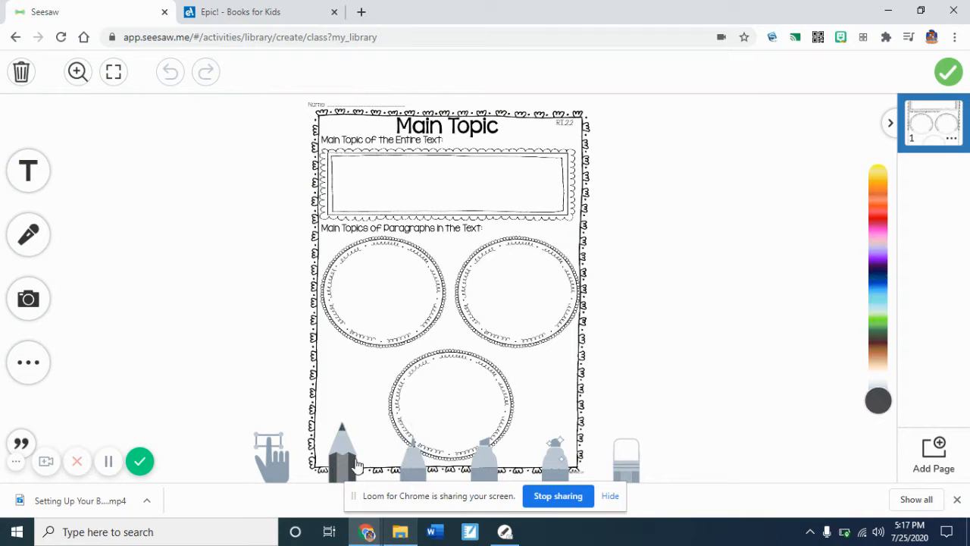
# - Try placing an empty text box inside the frame under "Main Topic of the Entire Text" and delete it again
pyautogui.click(40, 181)
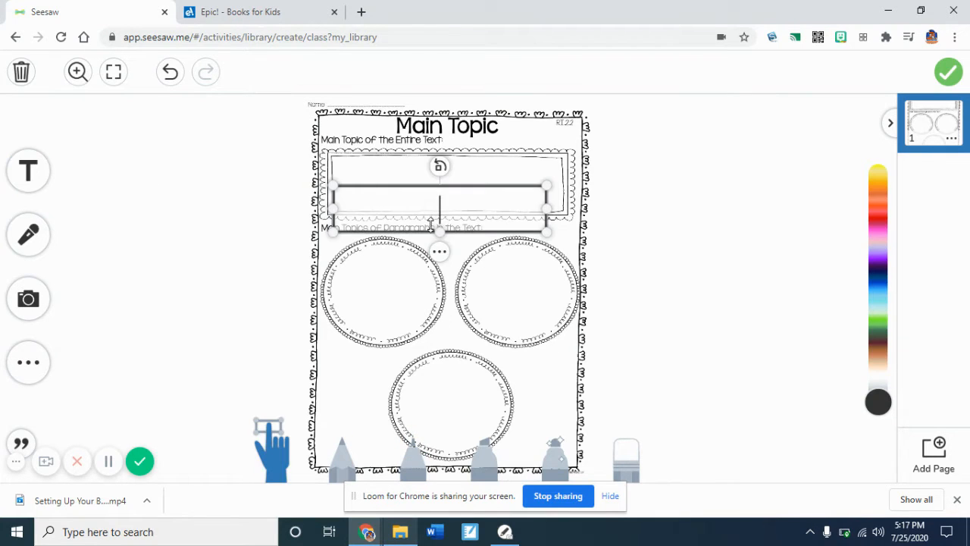
pyautogui.moveTo(436, 190); pyautogui.dragTo(444, 173)
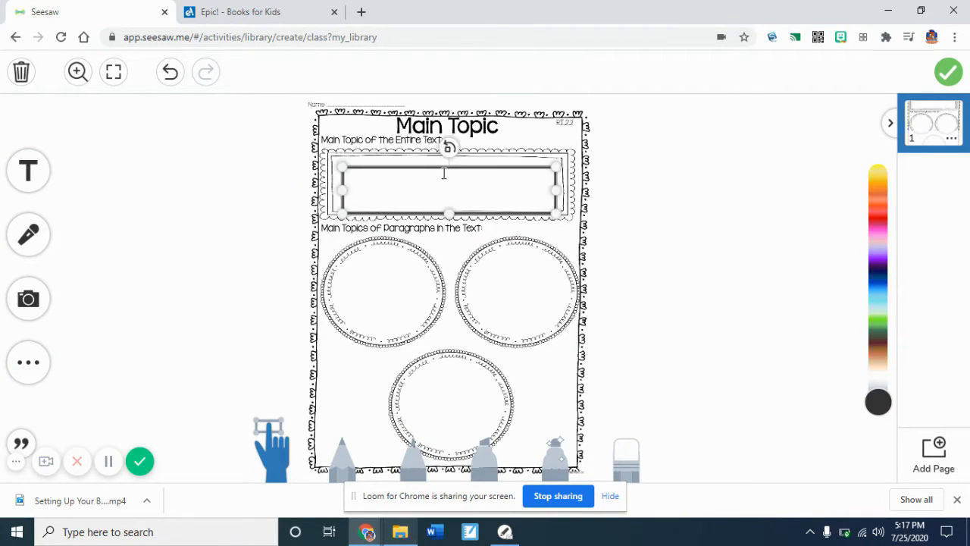
pyautogui.click(210, 360)
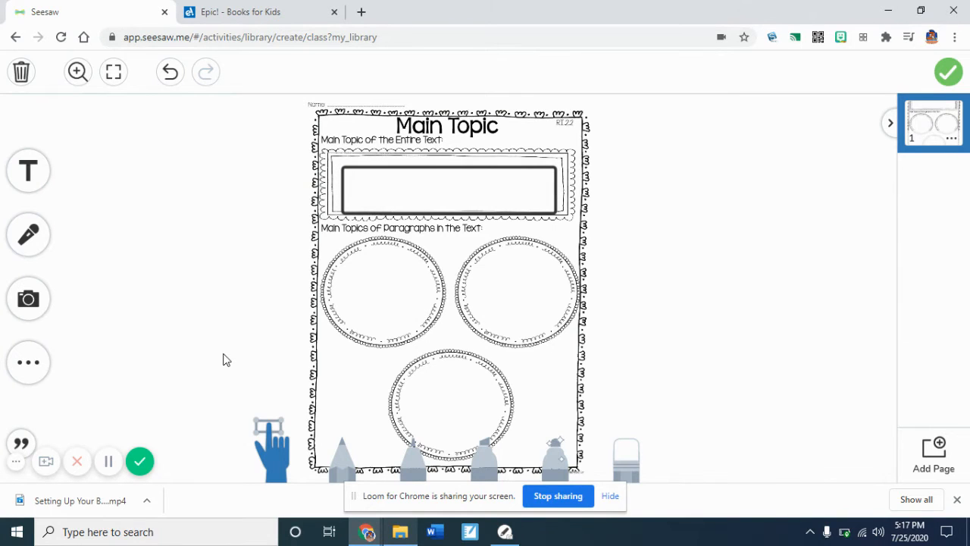
pyautogui.click(439, 170)
pyautogui.click(395, 273)
pyautogui.click(426, 177)
pyautogui.press('Delete')
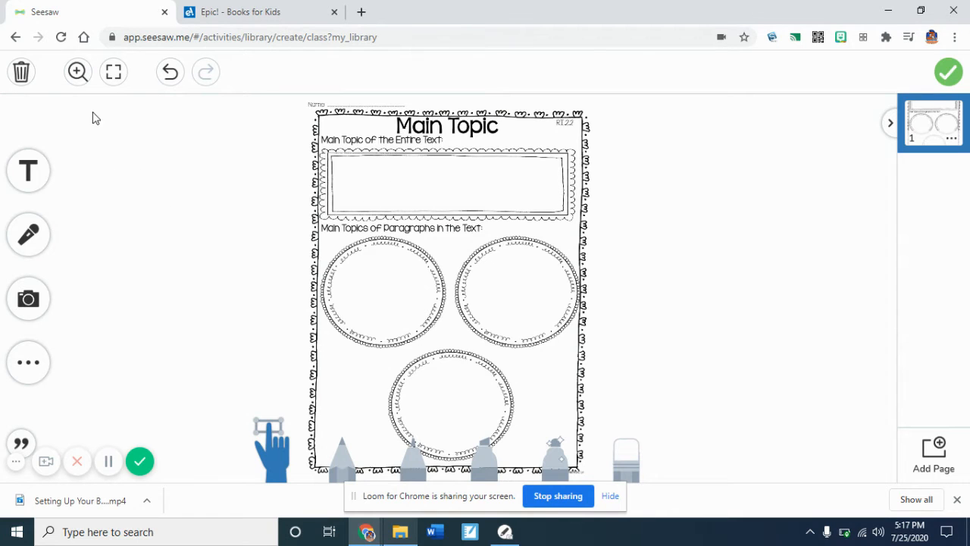
# - Zoom in on the template's paragraph circles to examine them and return to the full page
pyautogui.click(76, 72)
pyautogui.click(135, 115)
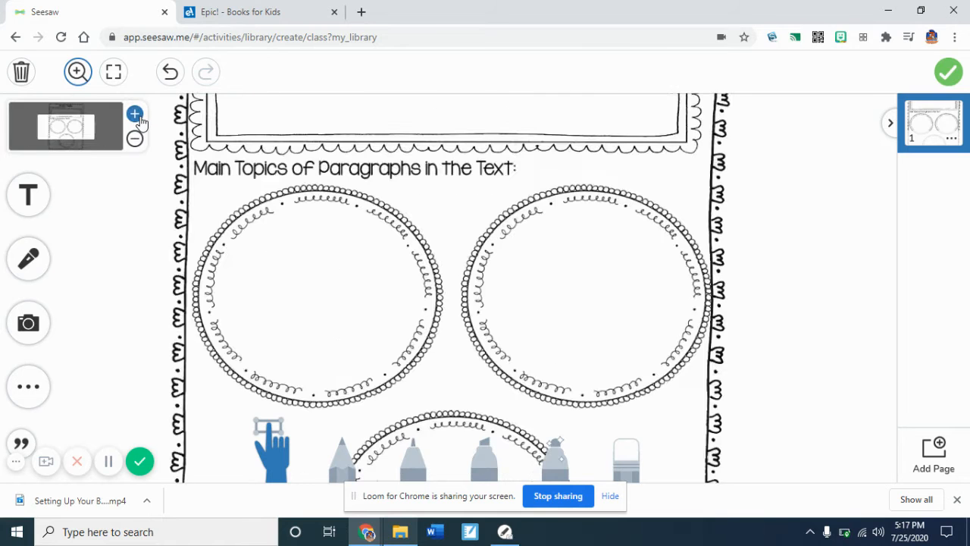
pyautogui.click(135, 114)
pyautogui.moveTo(82, 130)
pyautogui.mouseDown()
pyautogui.moveTo(84, 110)
pyautogui.moveTo(61, 156)
pyautogui.moveTo(78, 152)
pyautogui.moveTo(61, 148)
pyautogui.moveTo(76, 142)
pyautogui.moveTo(70, 127)
pyautogui.mouseUp()
pyautogui.click(134, 114)
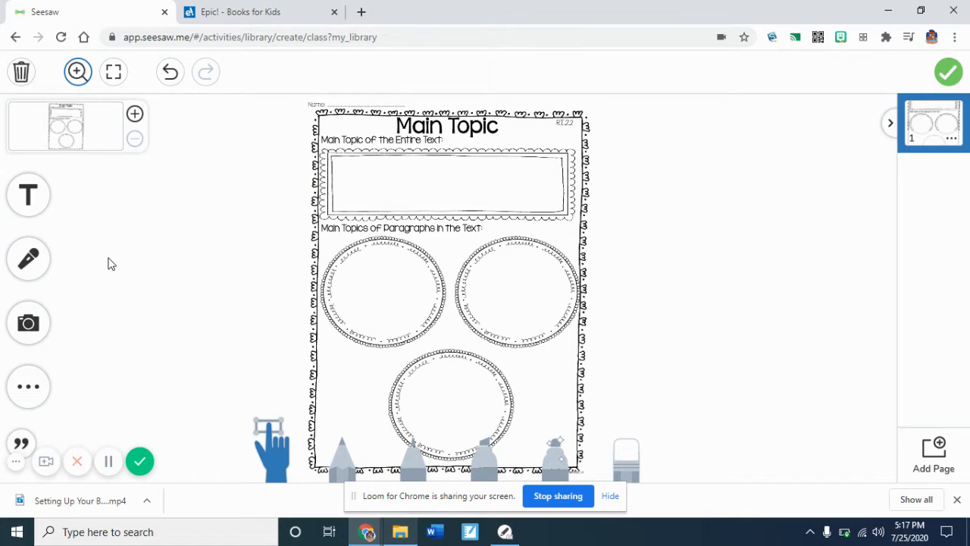
# - Check the lock option of the template's background image and attach the template to the activity
pyautogui.click(424, 228)
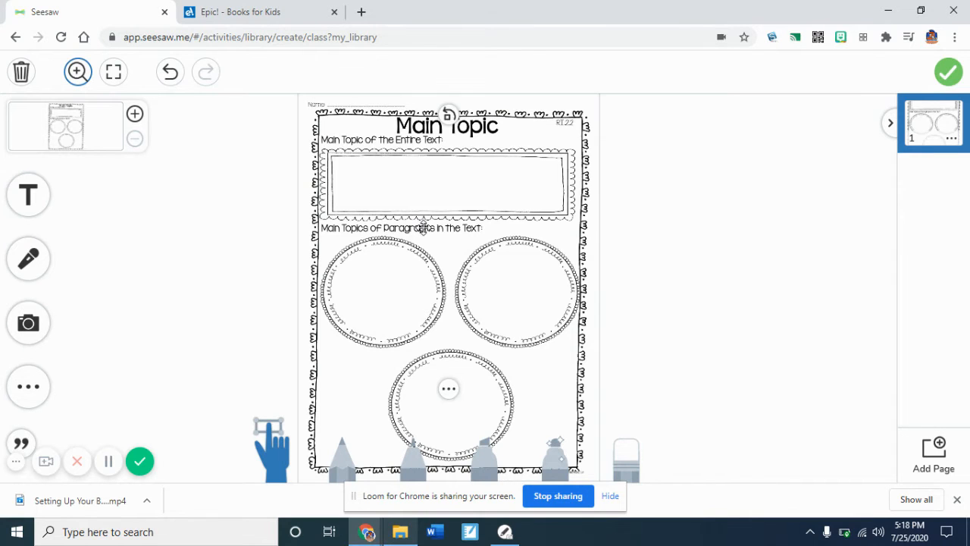
pyautogui.click(447, 386)
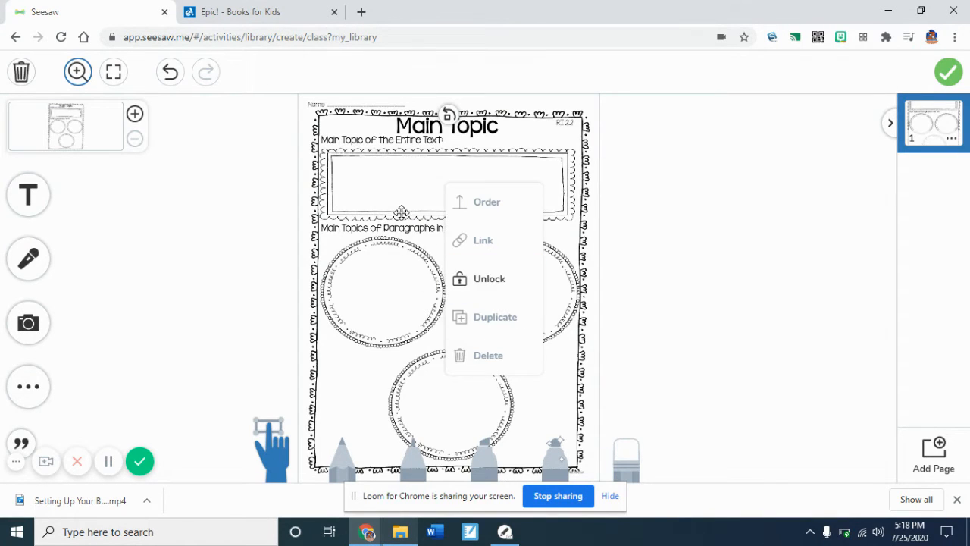
pyautogui.click(506, 285)
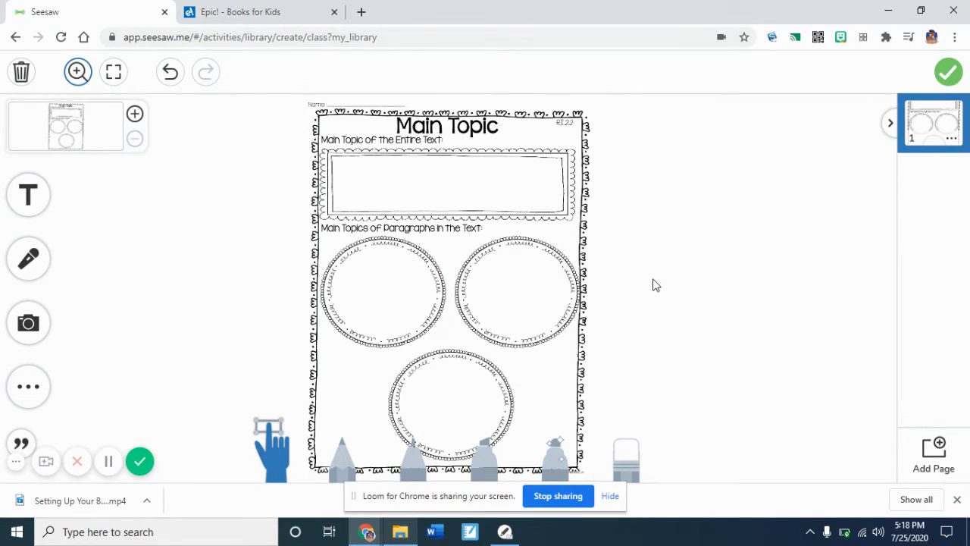
pyautogui.click(955, 82)
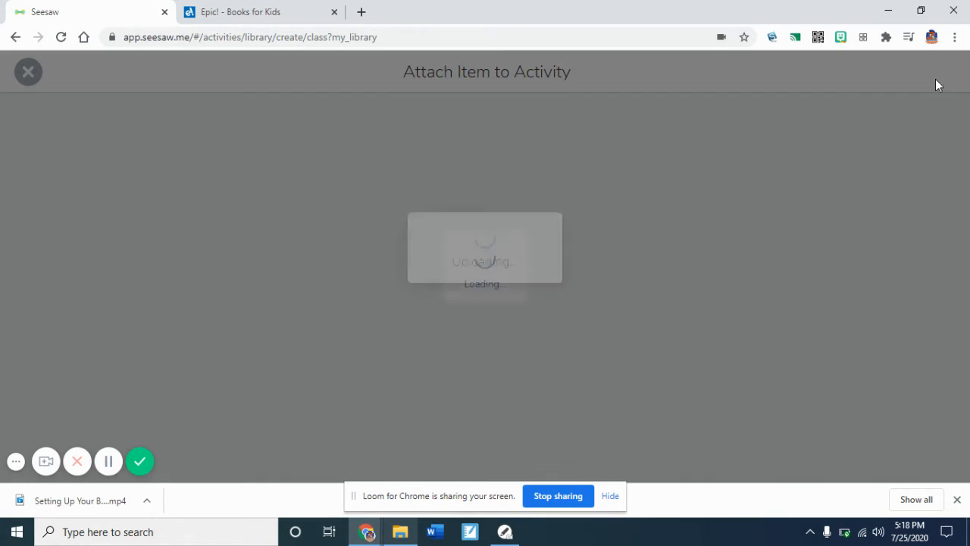
# - Add a multimedia instruction of the Link type to the activity
pyautogui.scroll(-3, 377, 348)
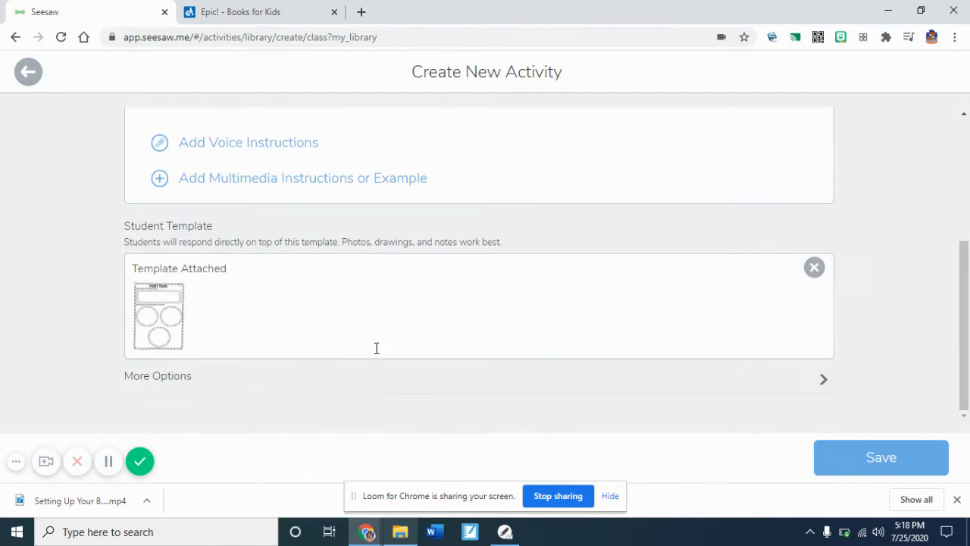
pyautogui.scroll(1, 220, 319)
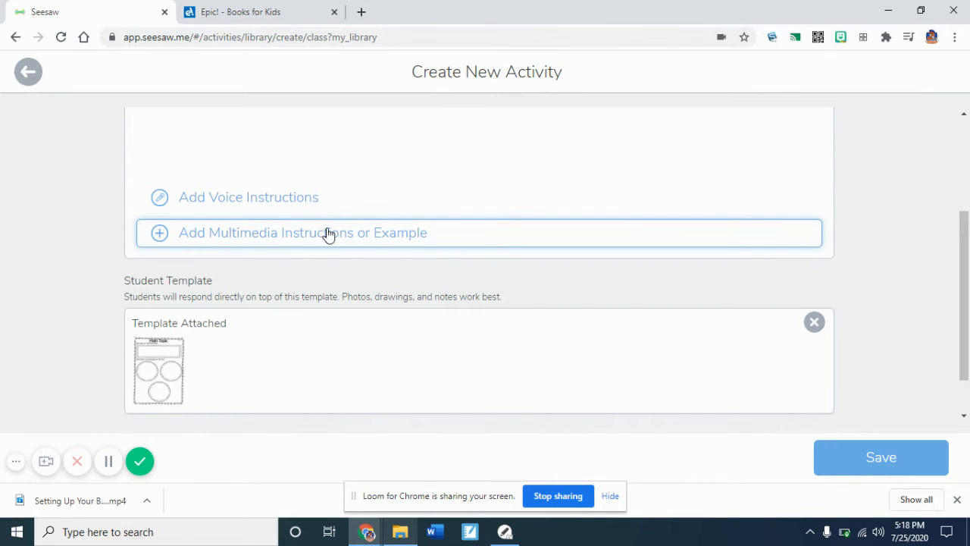
pyautogui.click(220, 251)
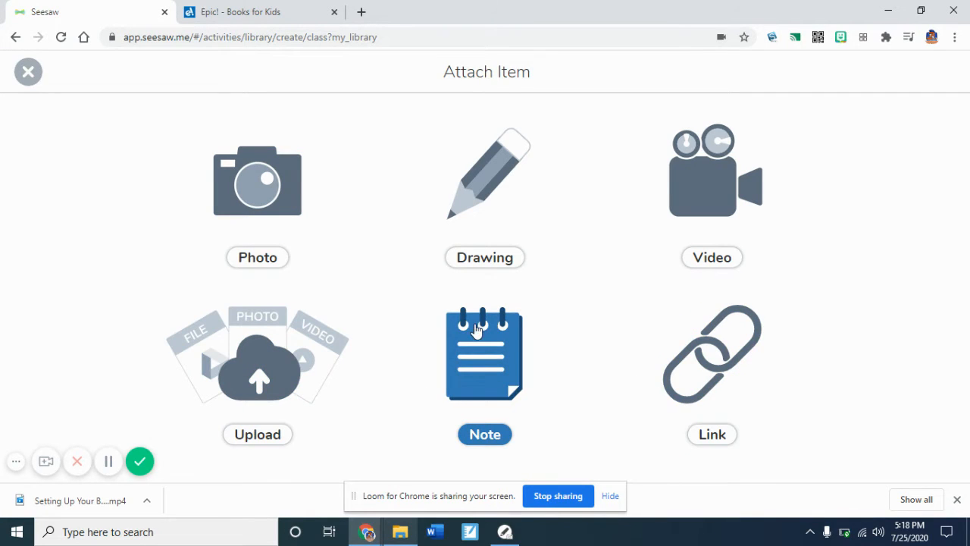
pyautogui.click(705, 380)
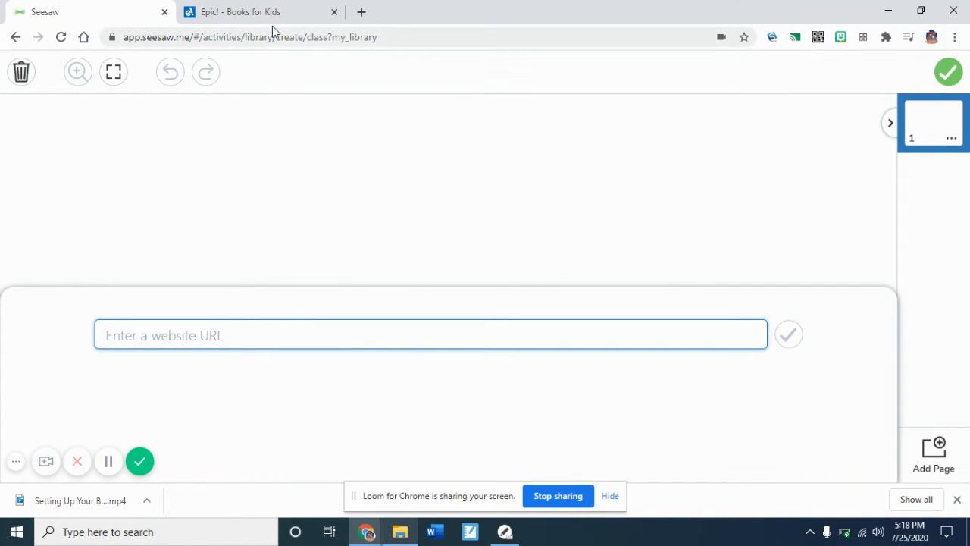
# - Switch to Epic, reopen the read-to-me book "Killer Whales" from the orcas search results, and preview its opening pages
pyautogui.click(235, 10)
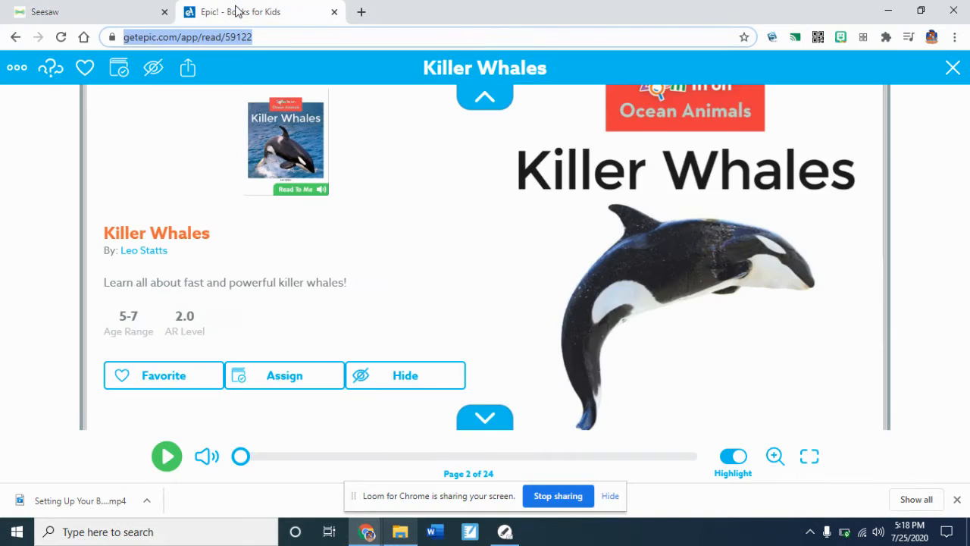
pyautogui.click(16, 36)
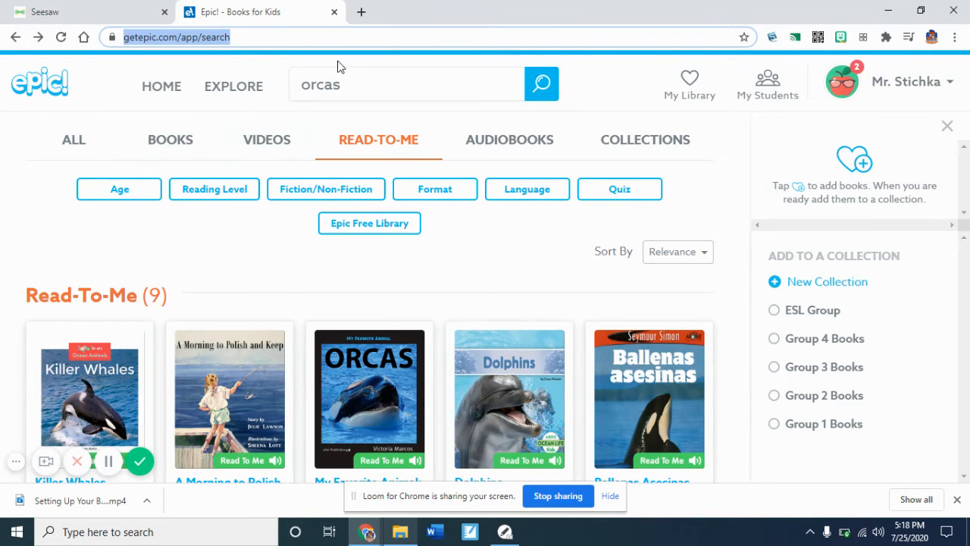
pyautogui.click(126, 366)
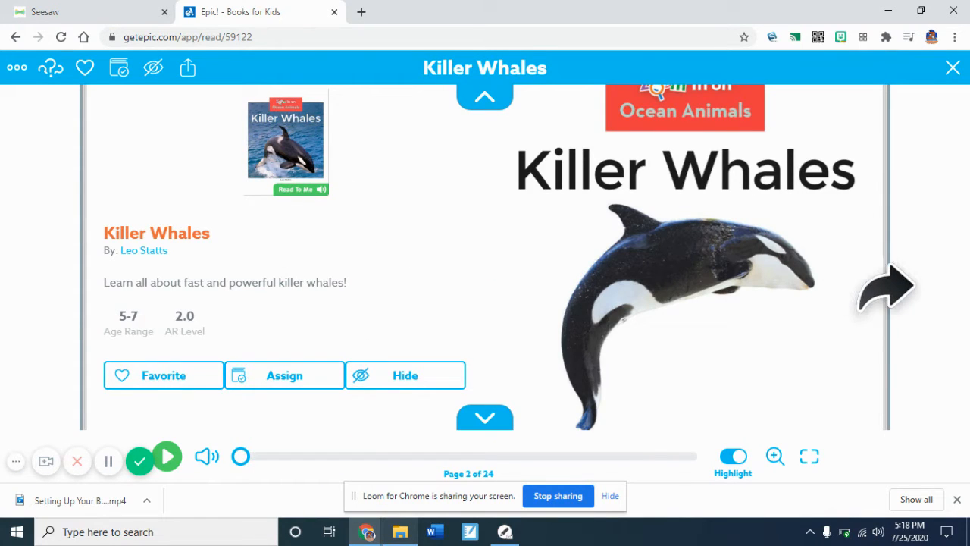
pyautogui.click(880, 288)
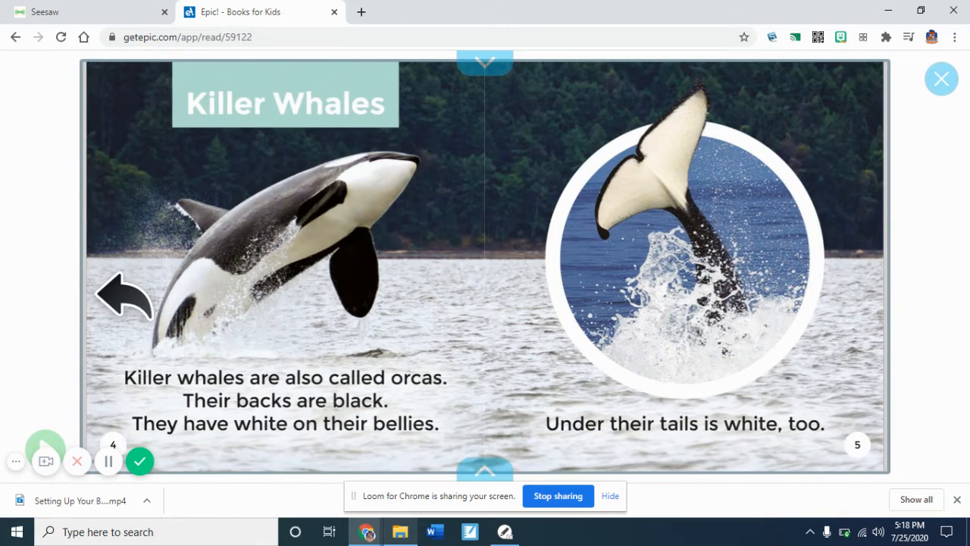
pyautogui.click(126, 297)
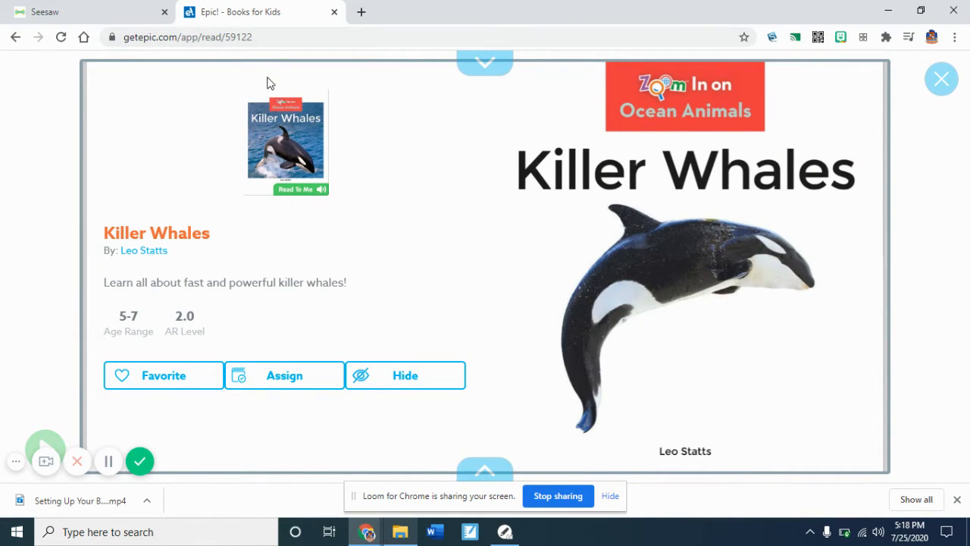
# - Copy the "Killer Whales" book's web address and insert it in Seesaw as the instruction's website link
pyautogui.click(264, 37)
pyautogui.hotkey('ctrl', 'c')
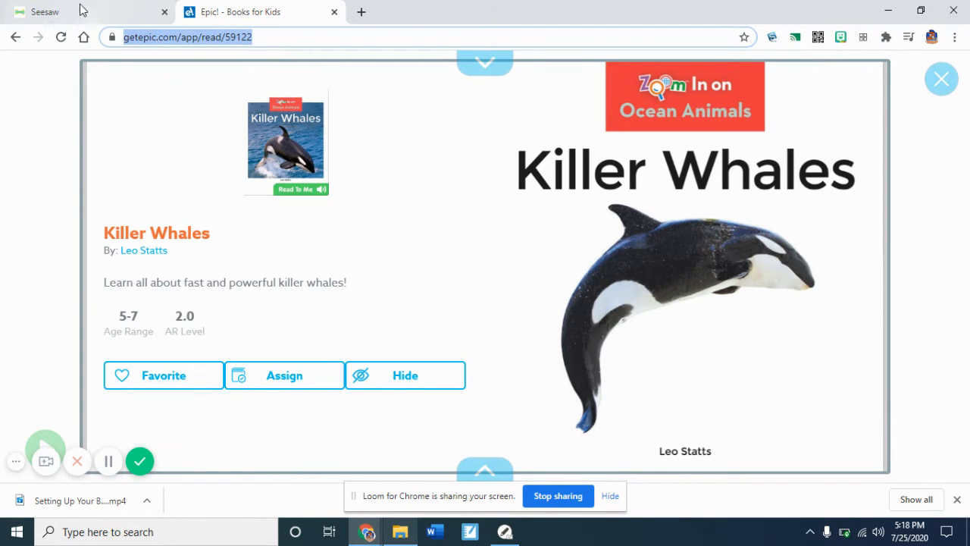
pyautogui.click(97, 22)
pyautogui.click(255, 336)
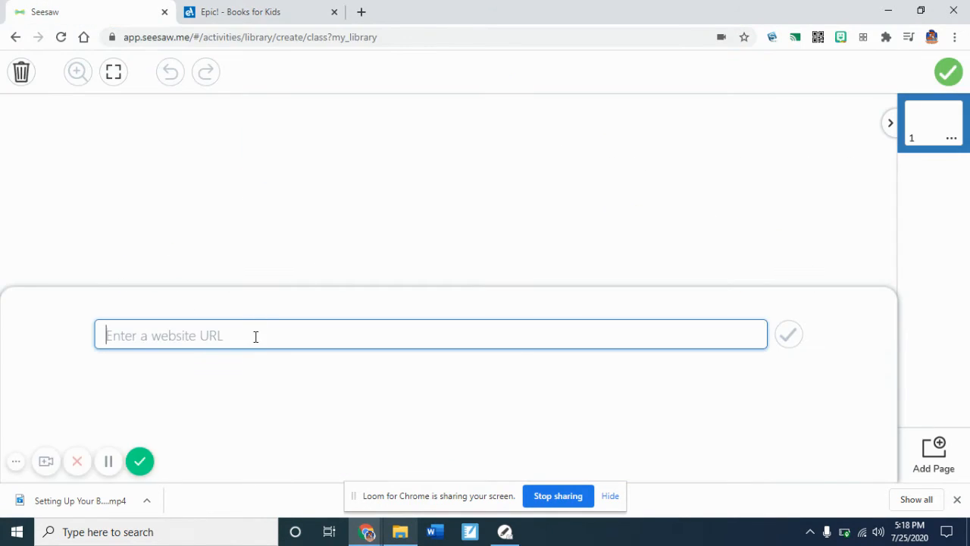
pyautogui.hotkey('ctrl', 'v')
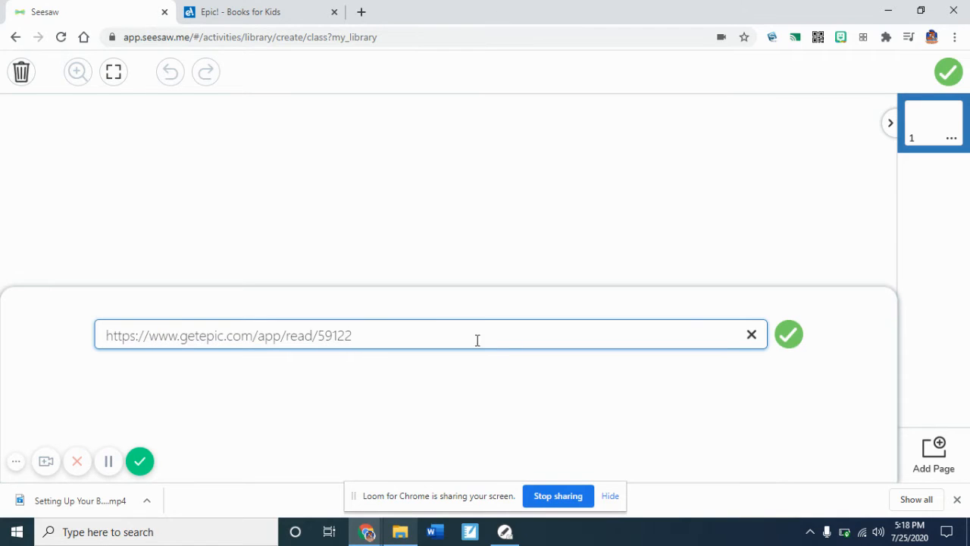
pyautogui.click(792, 341)
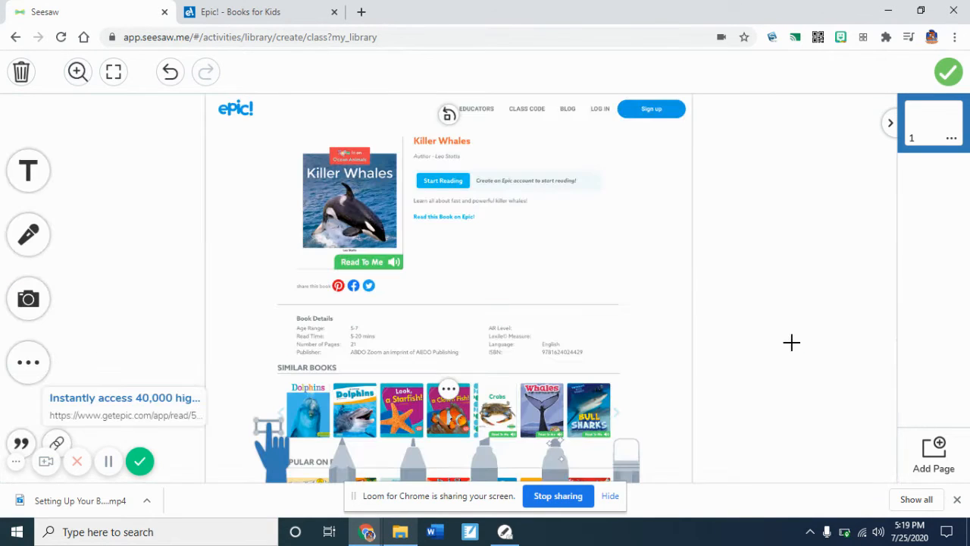
# - Check the lock option of the Epic link's preview image and attach the link instruction to the activity
pyautogui.click(449, 389)
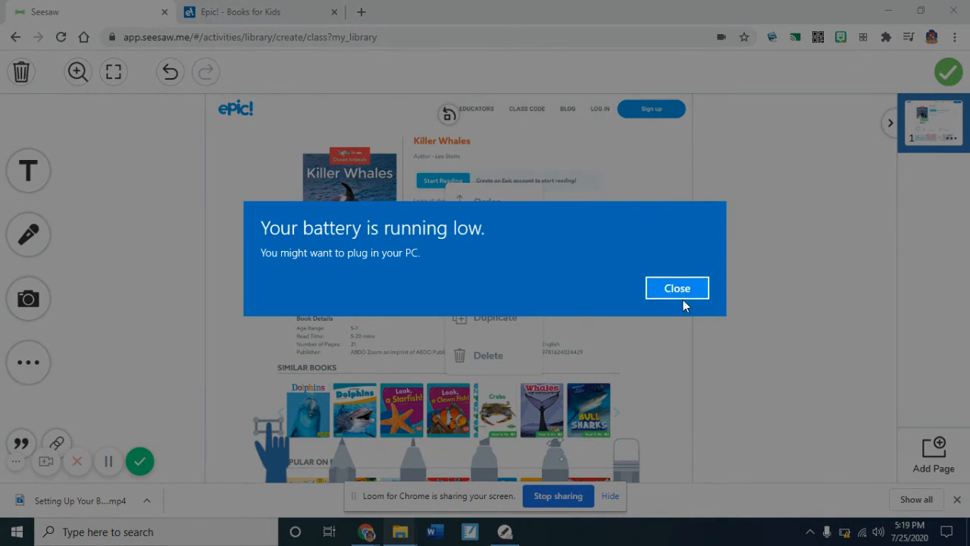
pyautogui.click(691, 291)
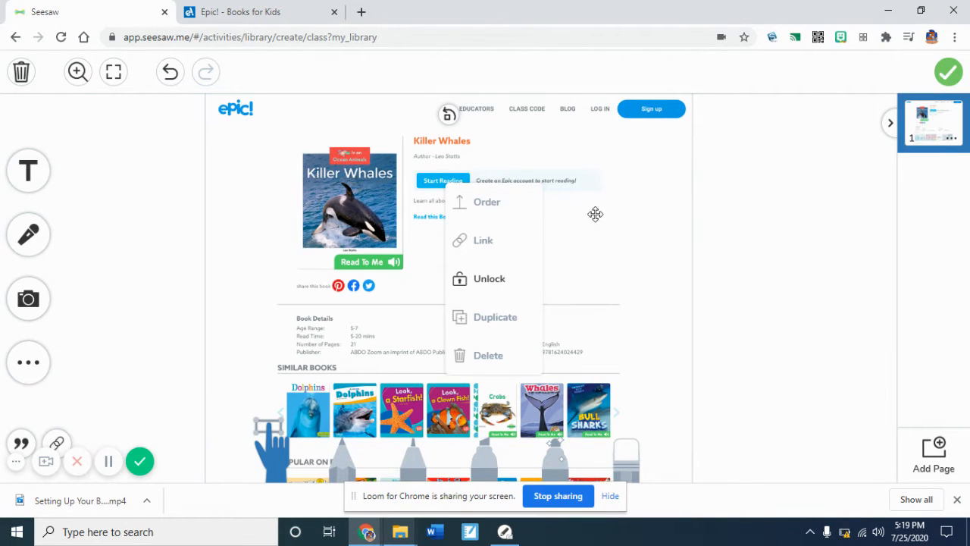
pyautogui.click(766, 284)
pyautogui.click(442, 246)
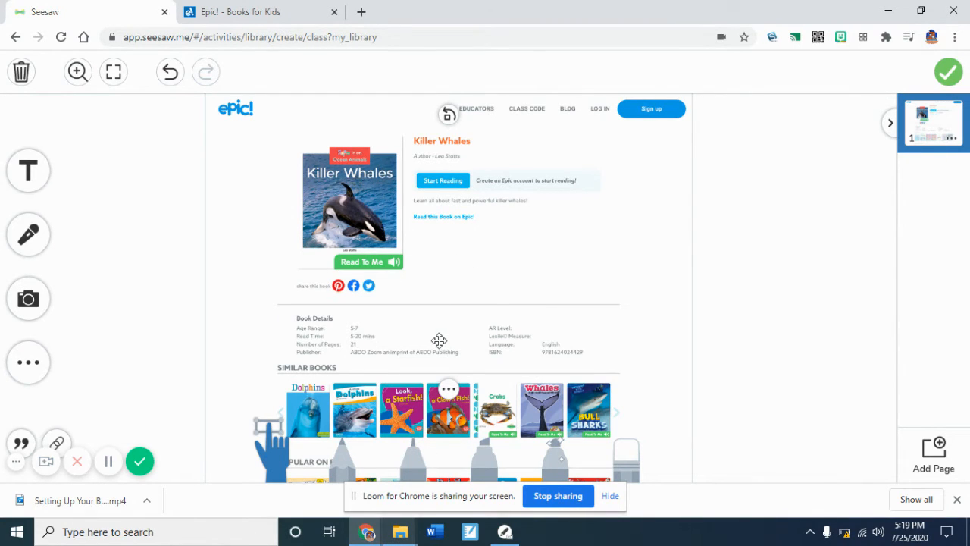
pyautogui.click(949, 72)
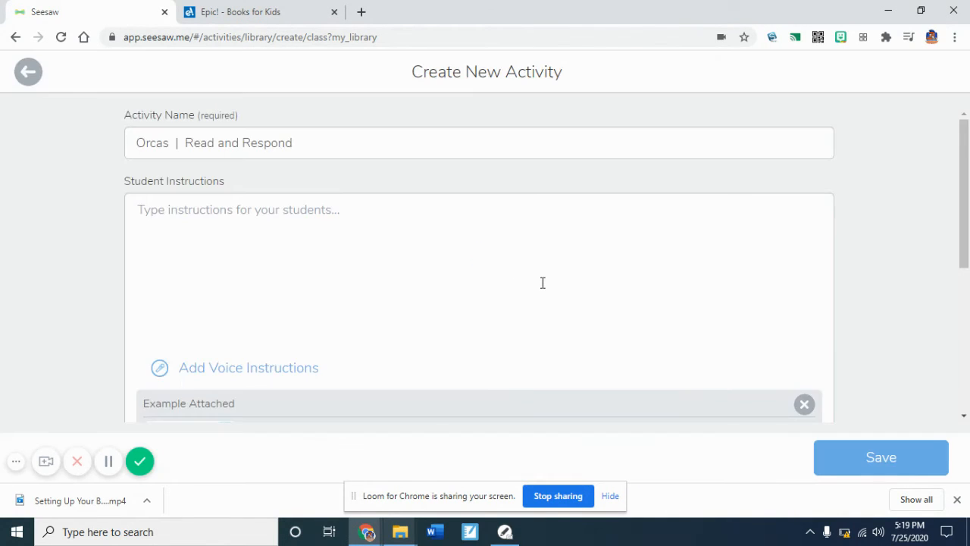
# - Enter instructions "1. Click the link to read a book about orcas." and "2. Use the template to tell me the main idea and details of the story"
pyautogui.scroll(-4, 543, 283)
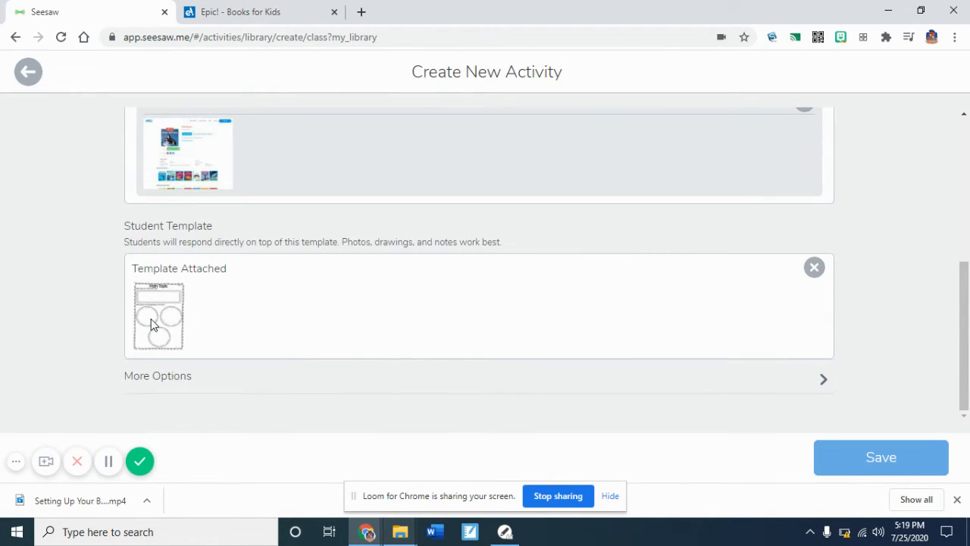
pyautogui.scroll(2, 151, 313)
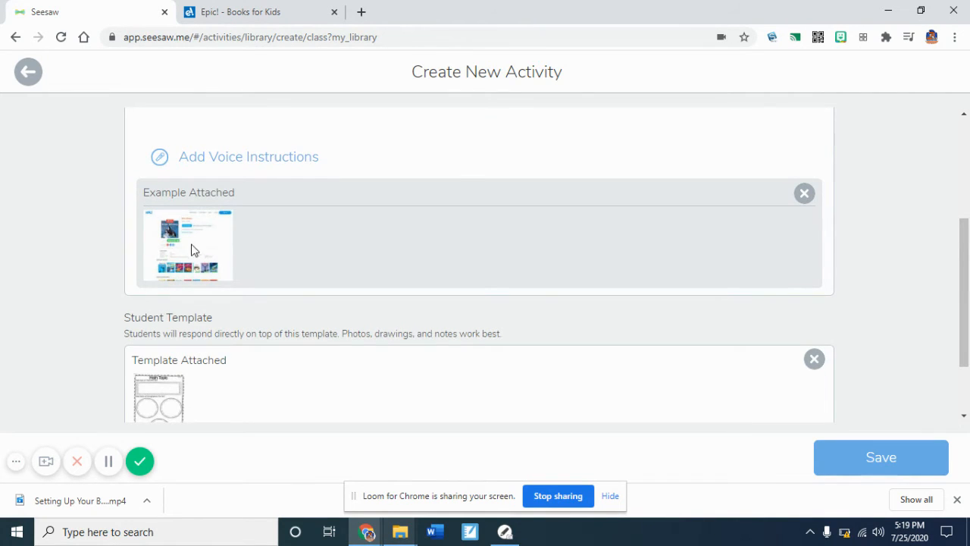
pyautogui.scroll(3, 191, 252)
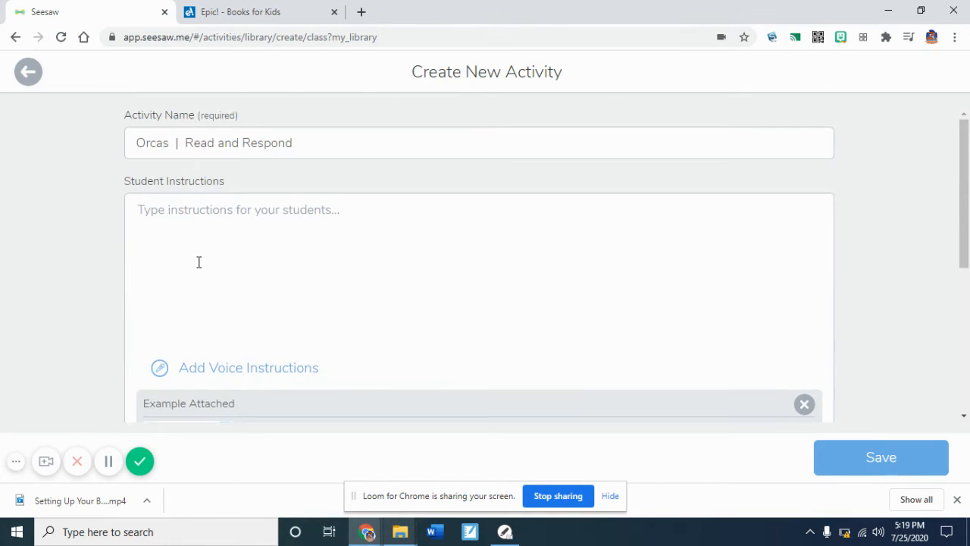
pyautogui.click(182, 220)
pyautogui.write('1')
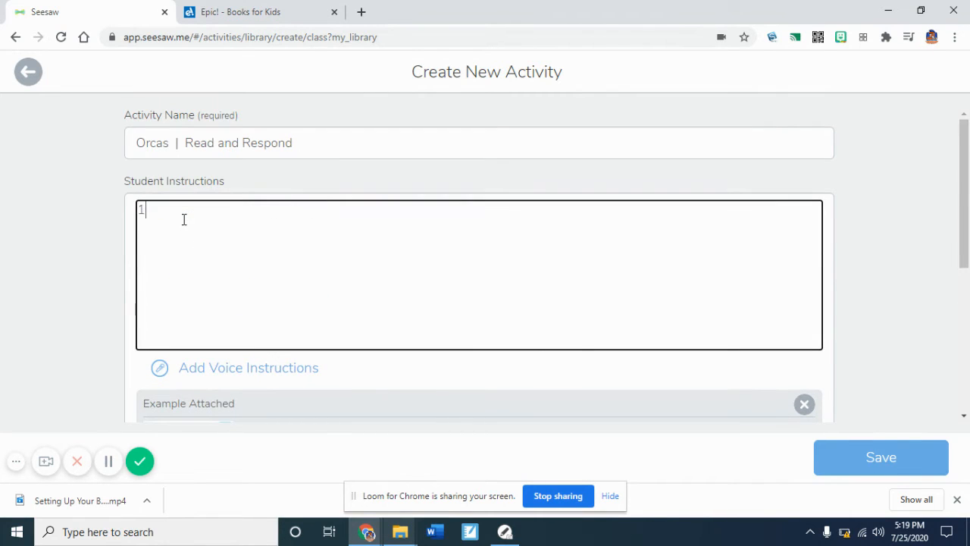
pyautogui.write('. Click the link to read a book about orcas')
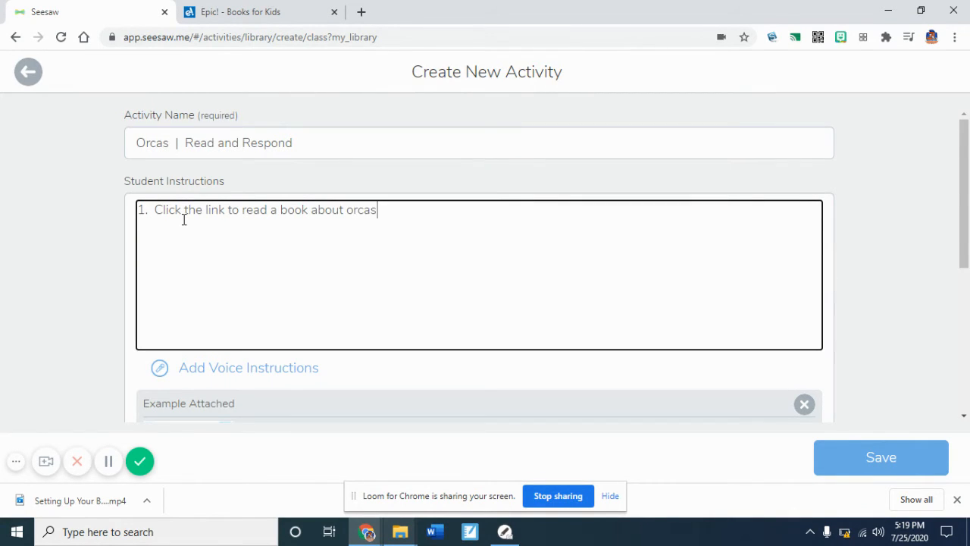
pyautogui.write('2. Use the template to tell me the main idea a')
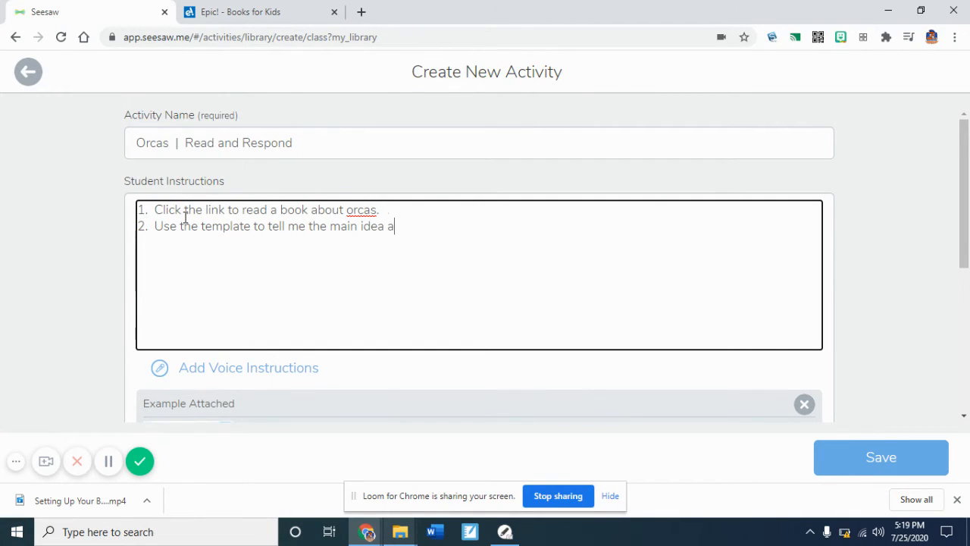
pyautogui.write('nd details of the story')
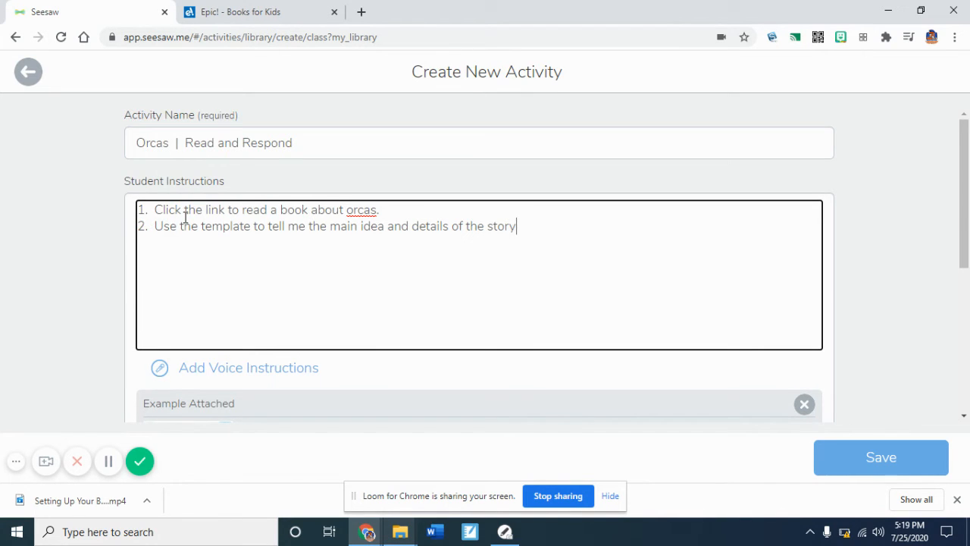
# - Record voice instructions for the activity that accompany the written student instructions
pyautogui.scroll(-1, 185, 218)
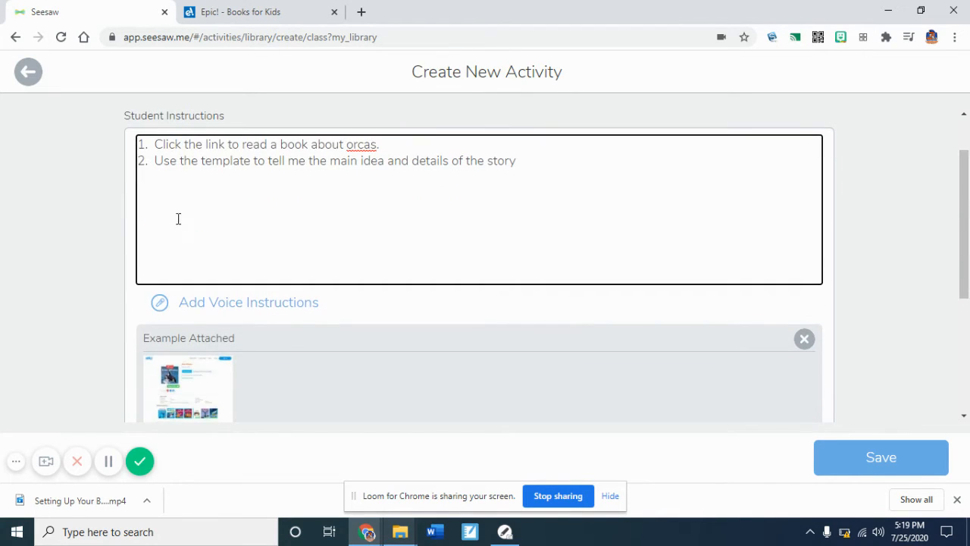
pyautogui.click(58, 270)
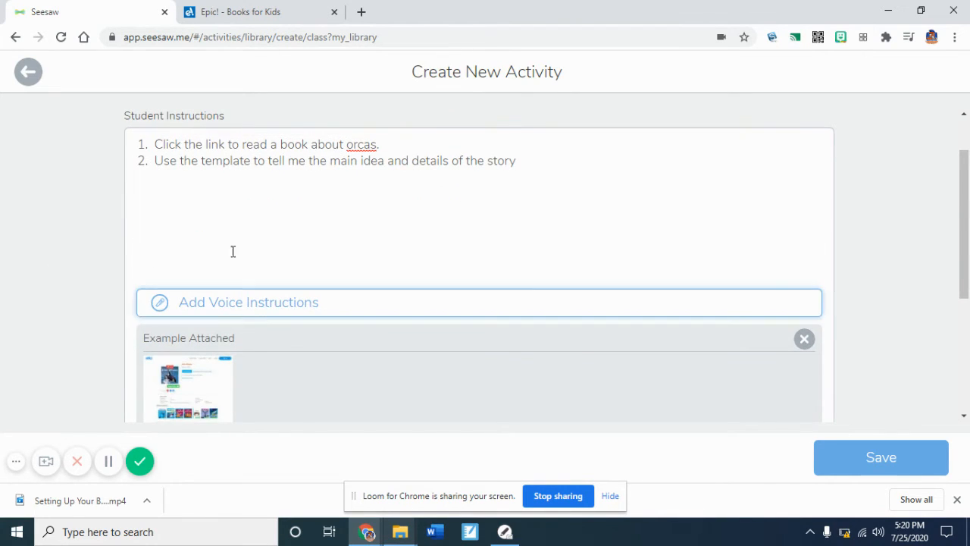
pyautogui.click(224, 307)
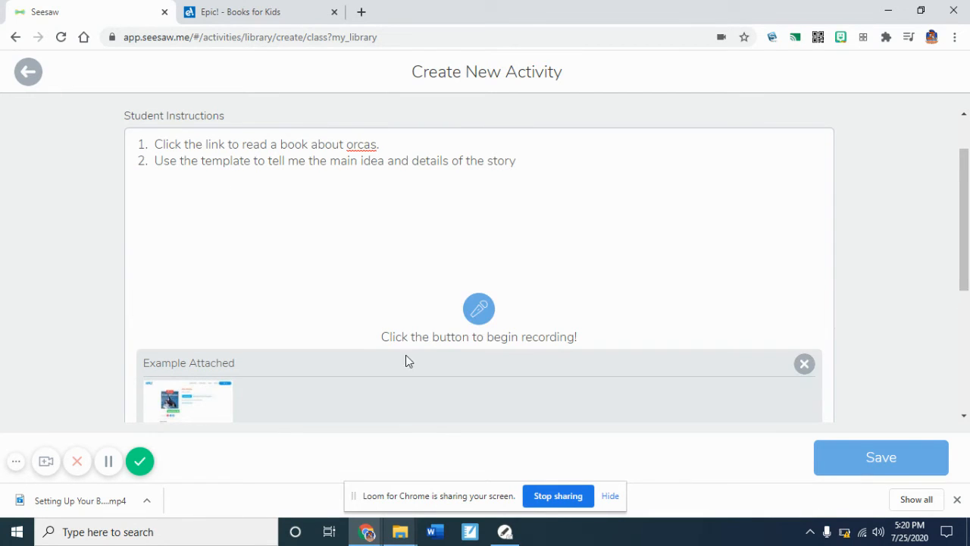
pyautogui.click(478, 311)
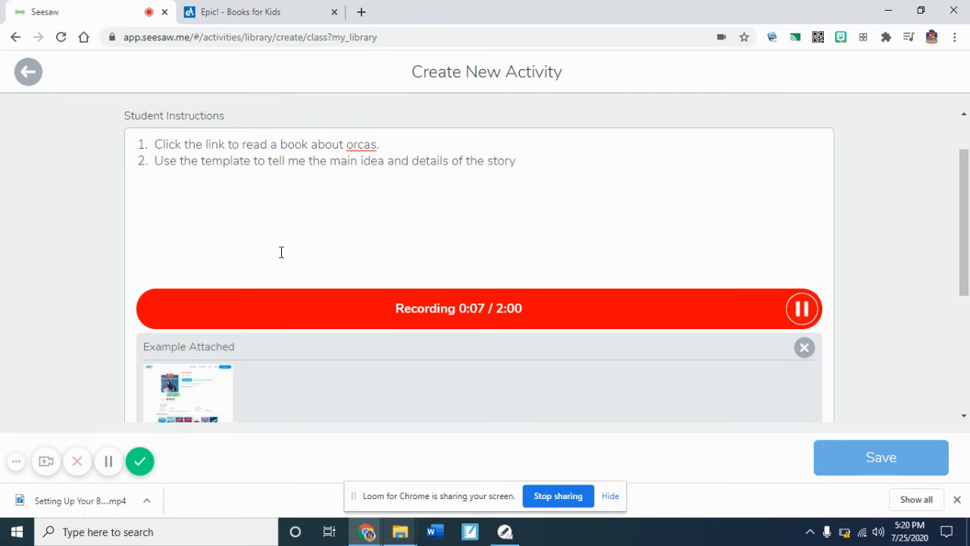
pyautogui.click(802, 308)
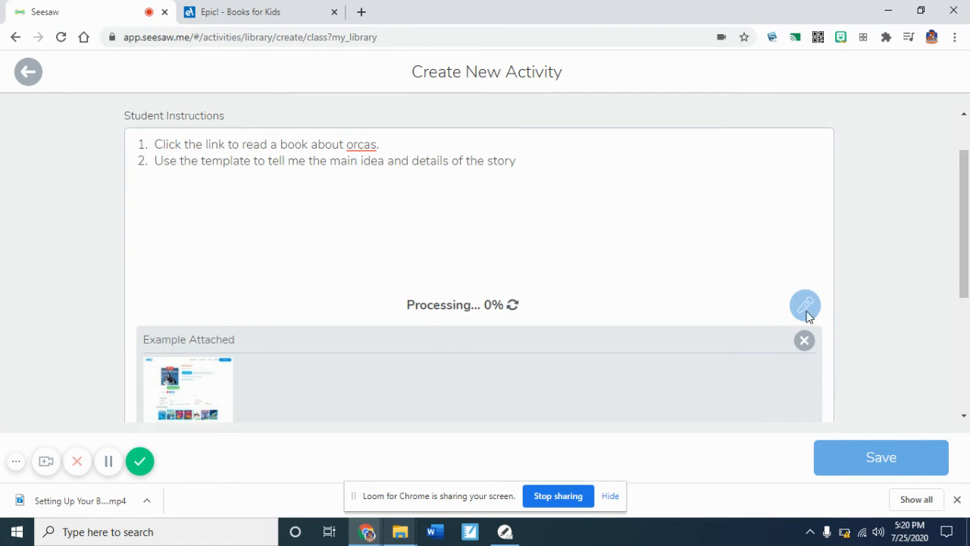
# - End the second student instruction with a period and play back part of the recorded voice instructions
pyautogui.click(532, 164)
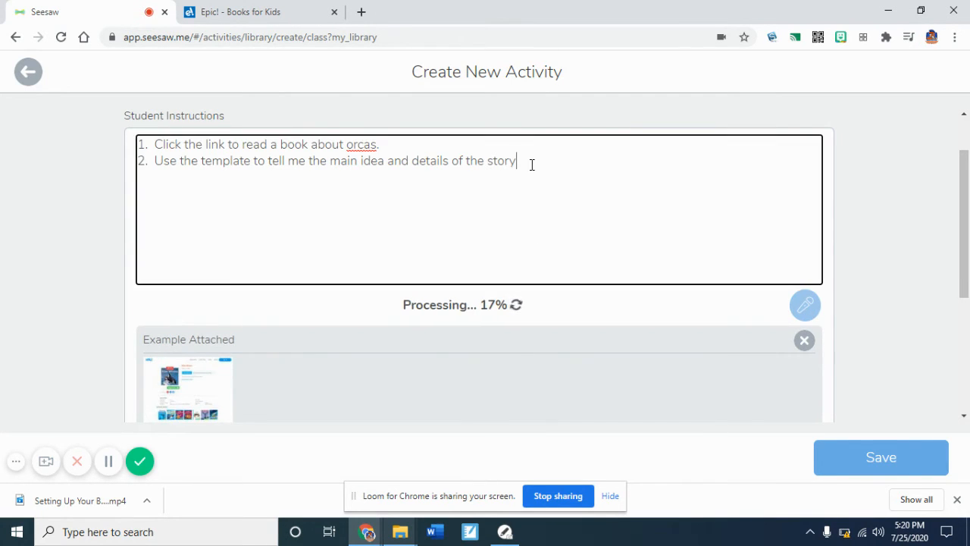
pyautogui.write('.')
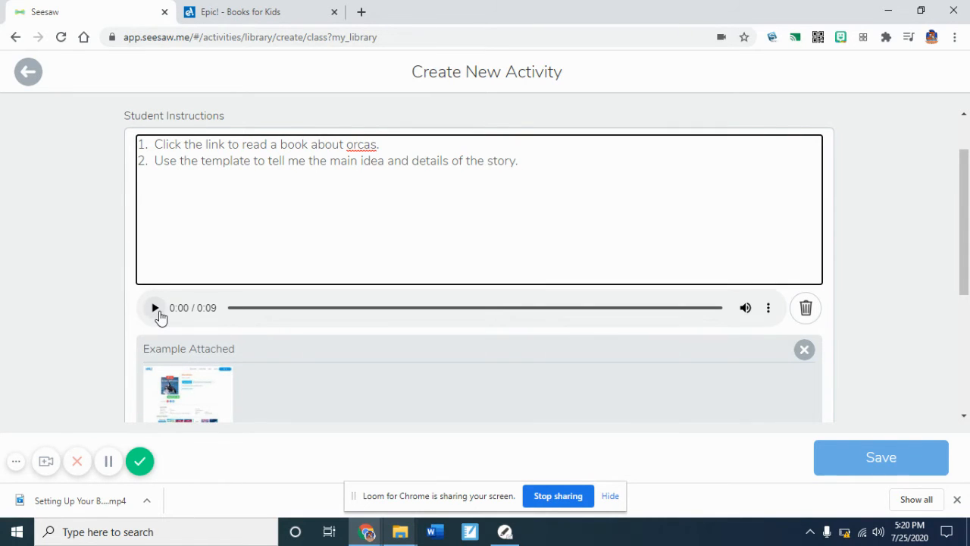
pyautogui.click(155, 308)
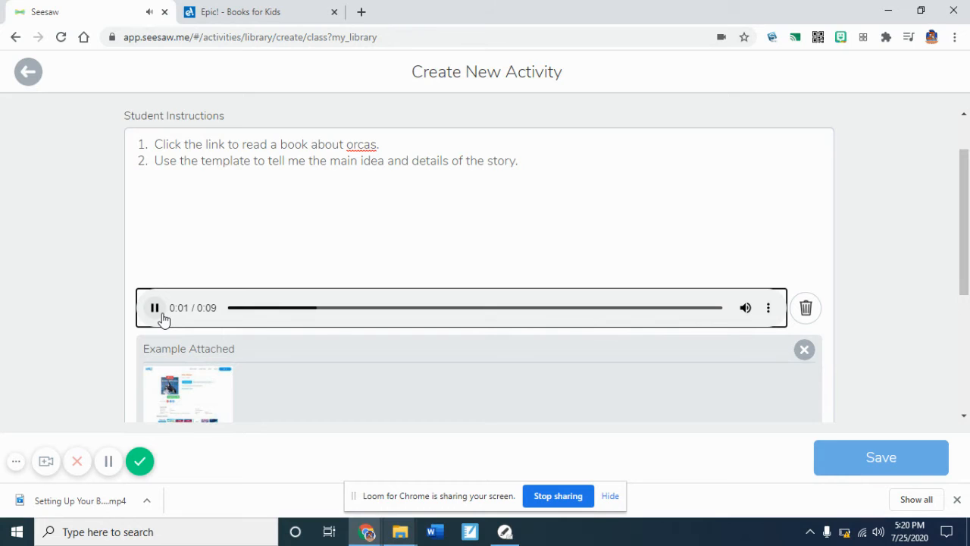
pyautogui.click(155, 308)
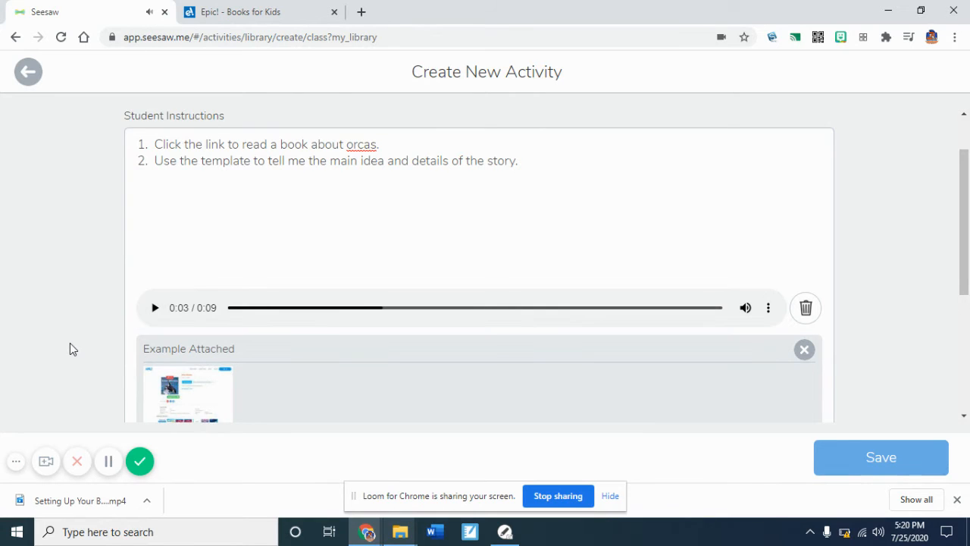
# - Review the activity form, save the activity, and return to the My Library overview
pyautogui.scroll(-3, 70, 342)
pyautogui.scroll(5, 70, 342)
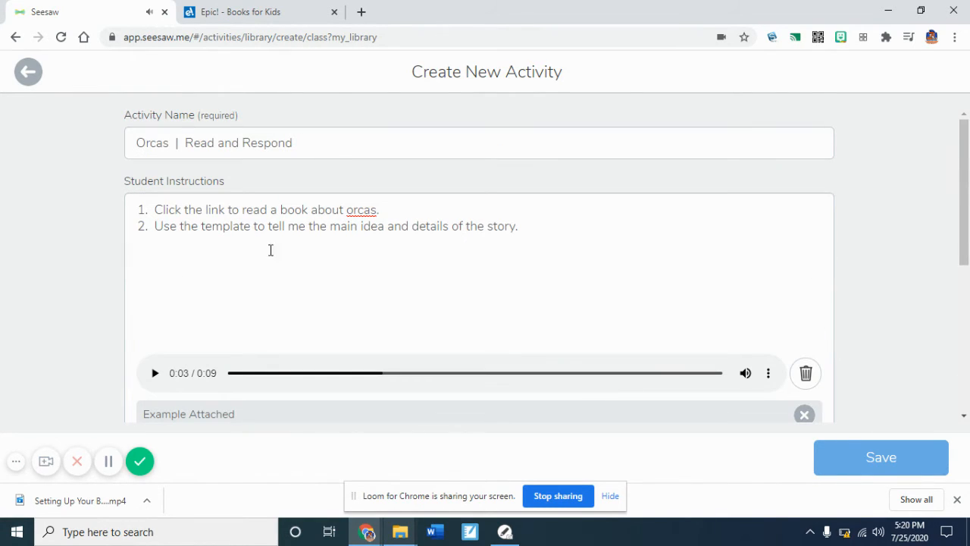
pyautogui.click(876, 457)
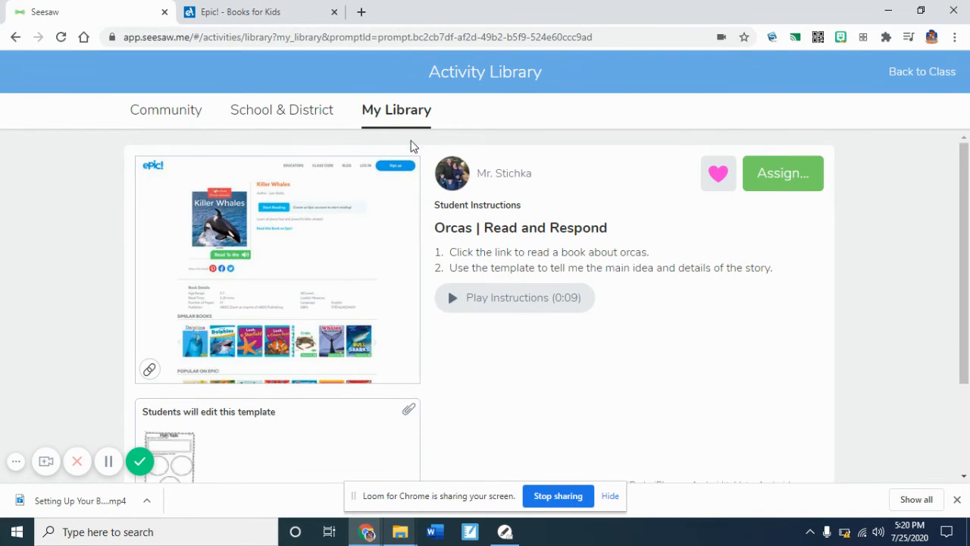
pyautogui.click(400, 129)
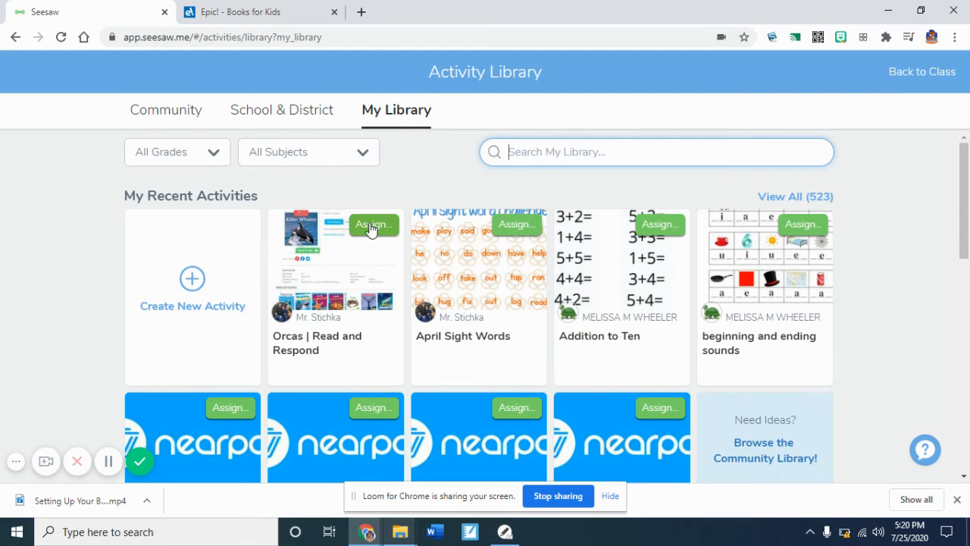
# - Assign the "Orcas | Read and Respond" activity to only Sample Student in the Seesaw Training class
pyautogui.click(366, 229)
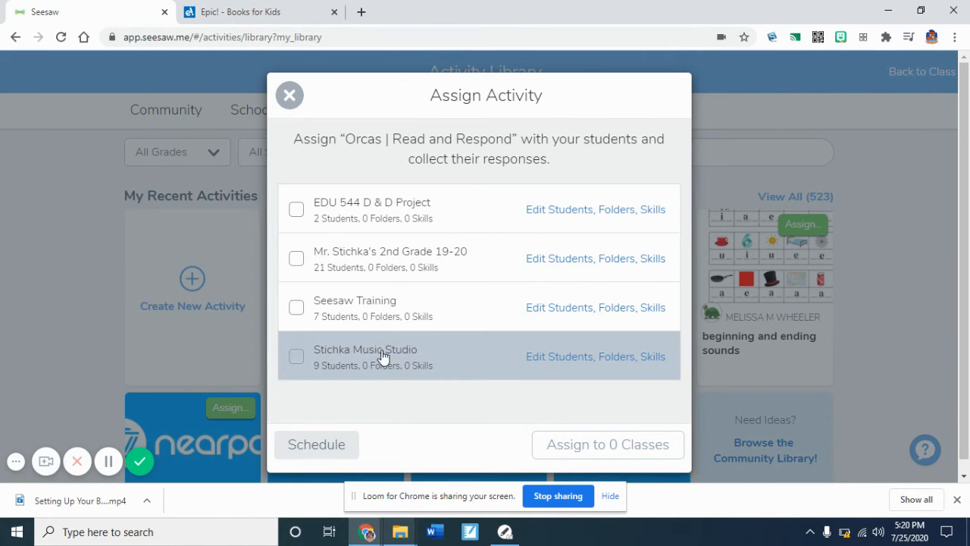
pyautogui.click(554, 320)
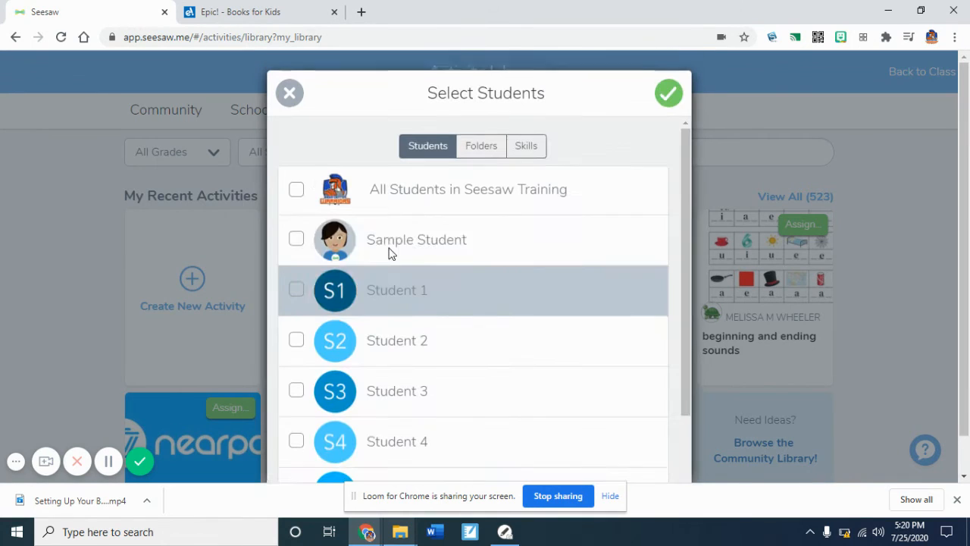
pyautogui.click(295, 250)
pyautogui.click(297, 291)
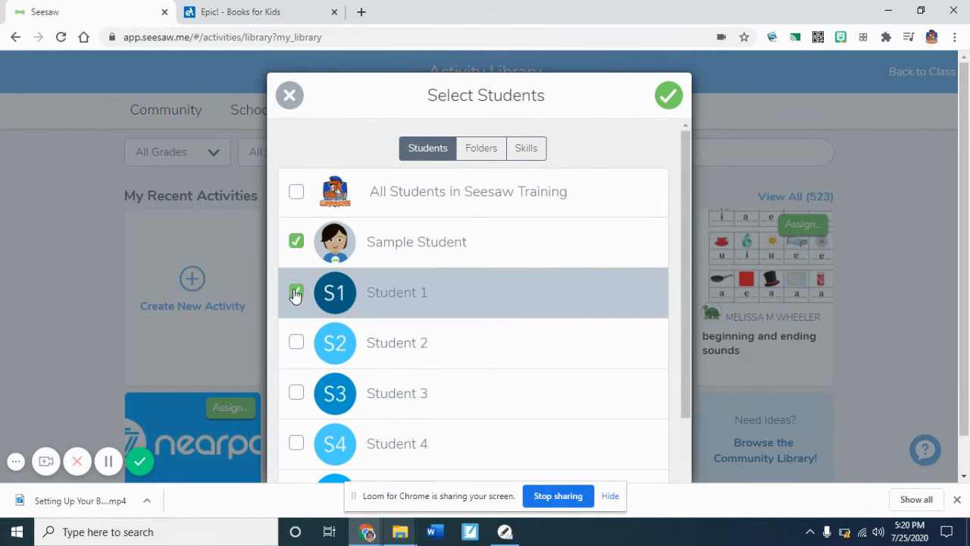
pyautogui.click(295, 243)
pyautogui.click(296, 291)
pyautogui.click(296, 241)
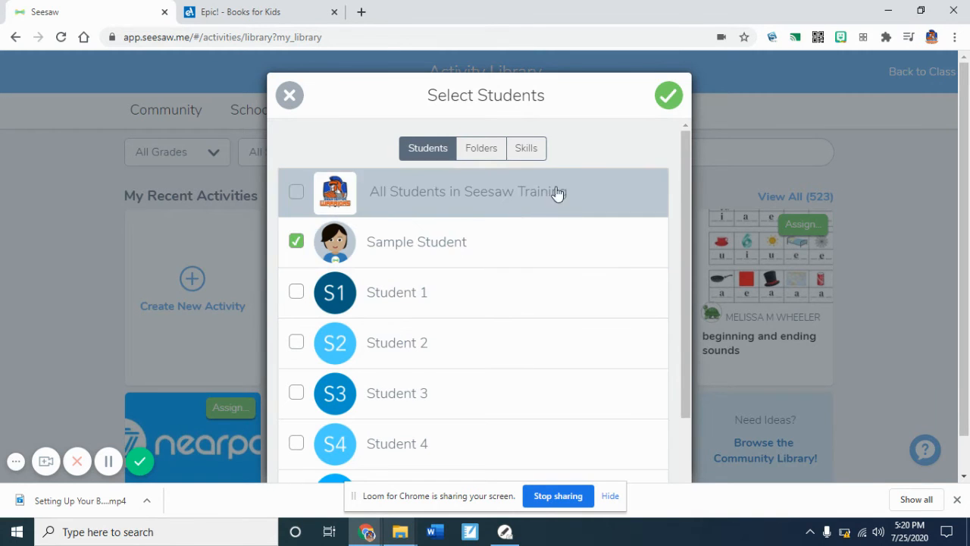
pyautogui.click(671, 96)
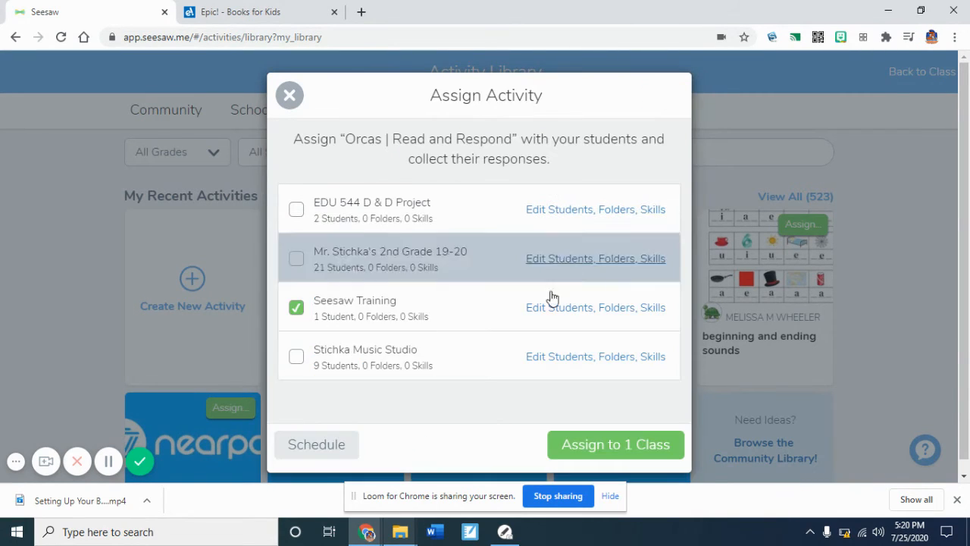
pyautogui.click(611, 449)
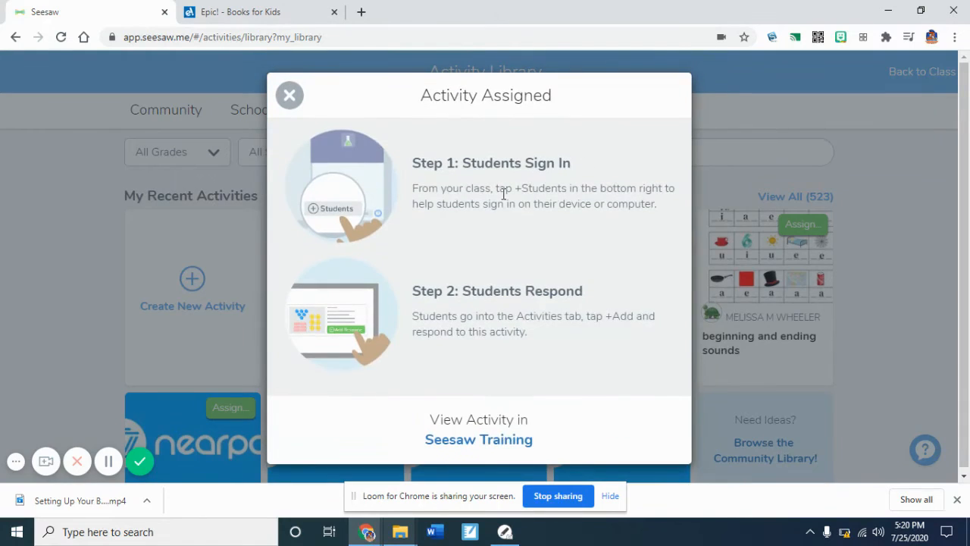
pyautogui.click(289, 95)
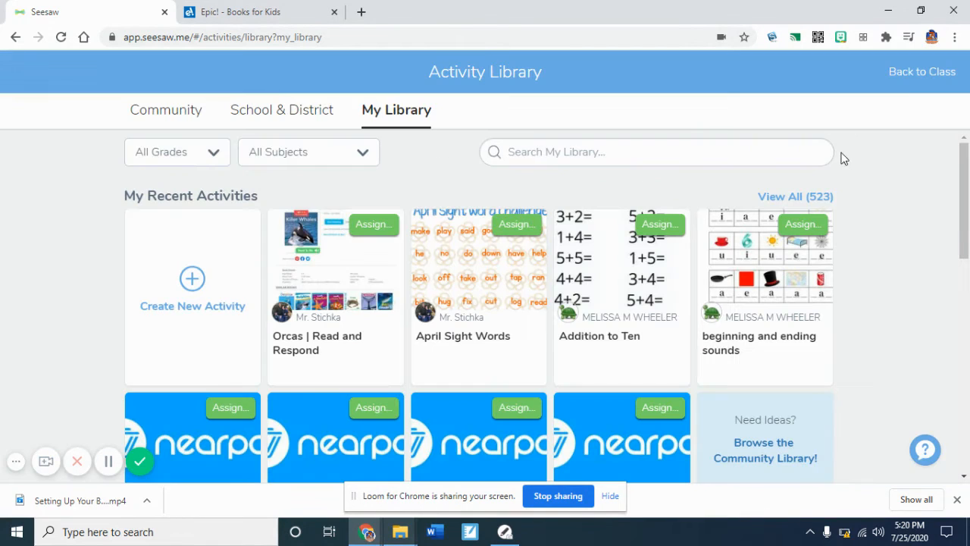
# - Return to the class, open the Epic link in the assigned orcas activity, and preview the "Killer Whales" book
pyautogui.click(906, 76)
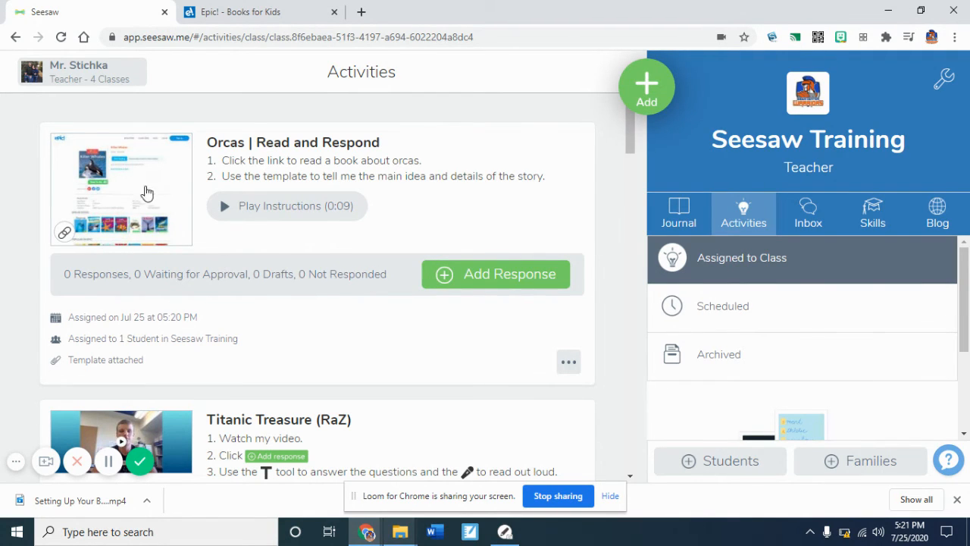
pyautogui.click(97, 206)
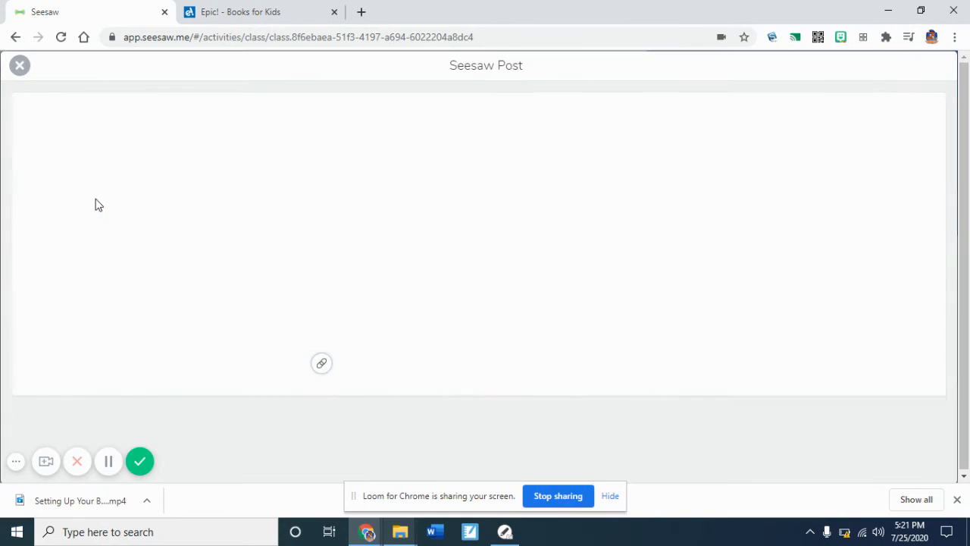
pyautogui.click(474, 273)
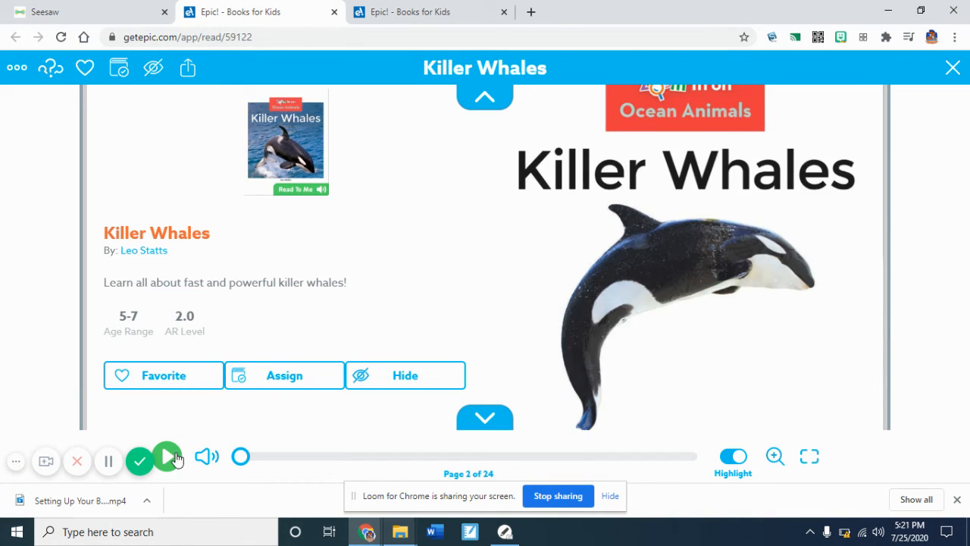
pyautogui.click(855, 273)
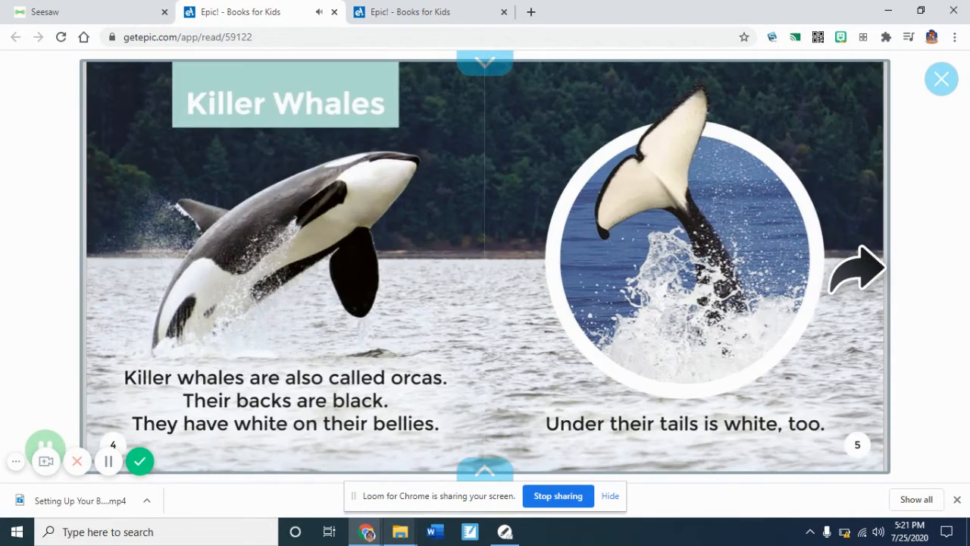